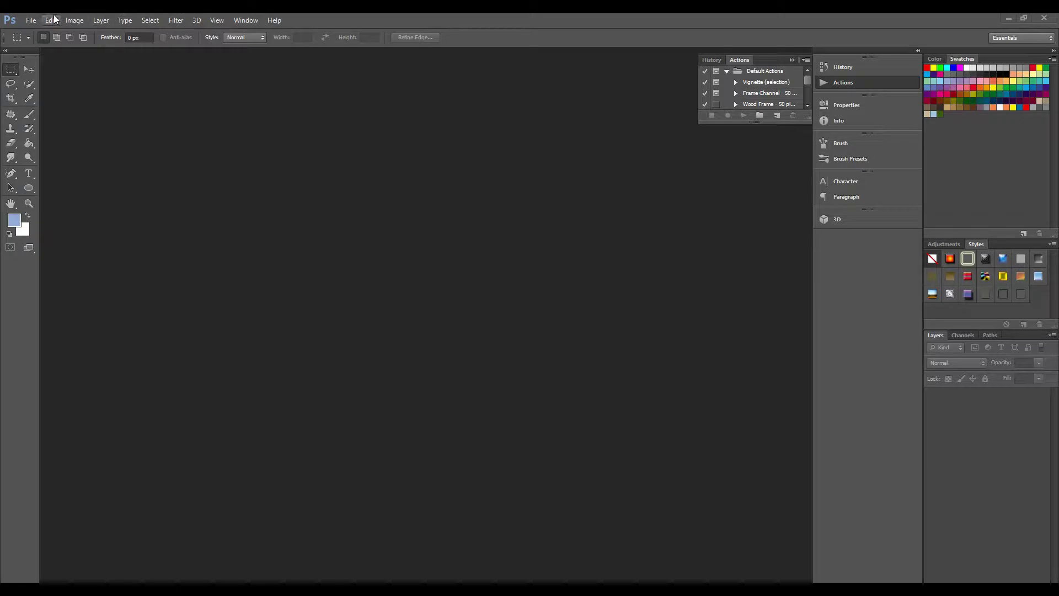
Open the images cuteCatRoad.jpg and MyGrandmasCatsKozani.jpg together from the Desktop.
click(32, 20)
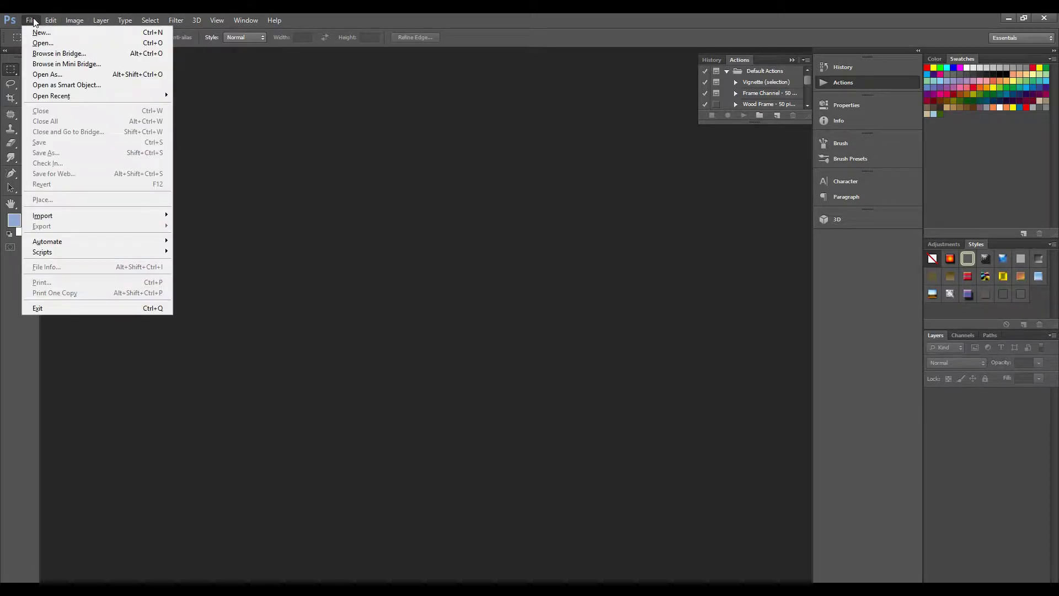
click(36, 43)
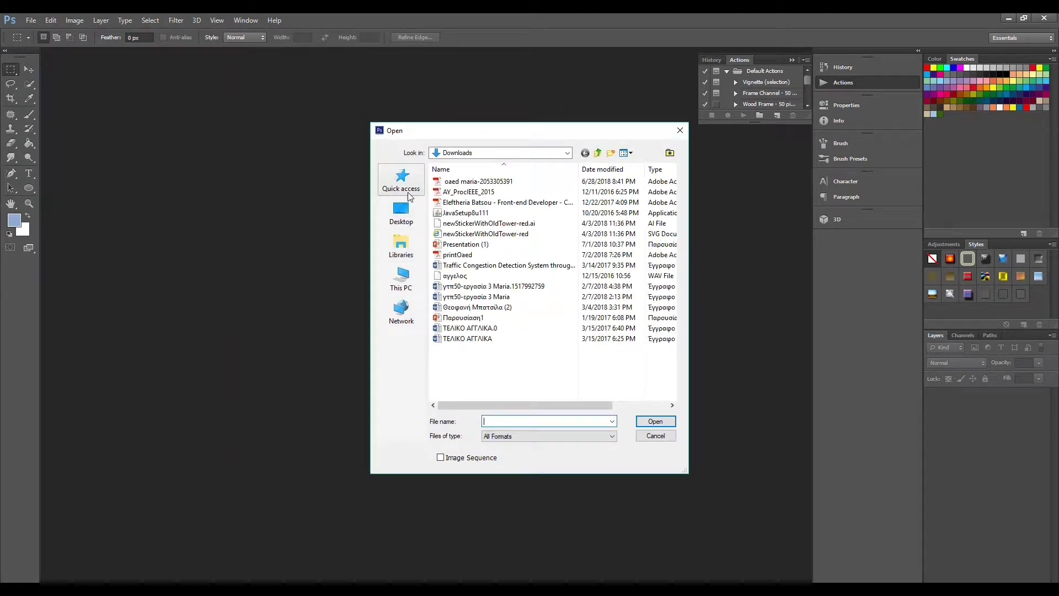
click(402, 214)
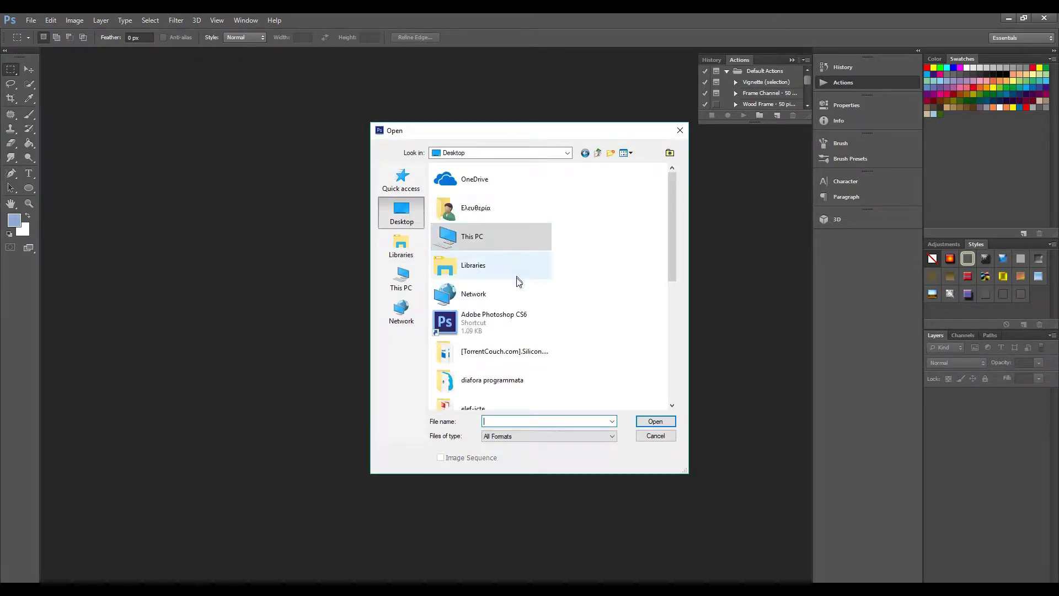
scroll(486, 270, down, 5)
click(439, 339)
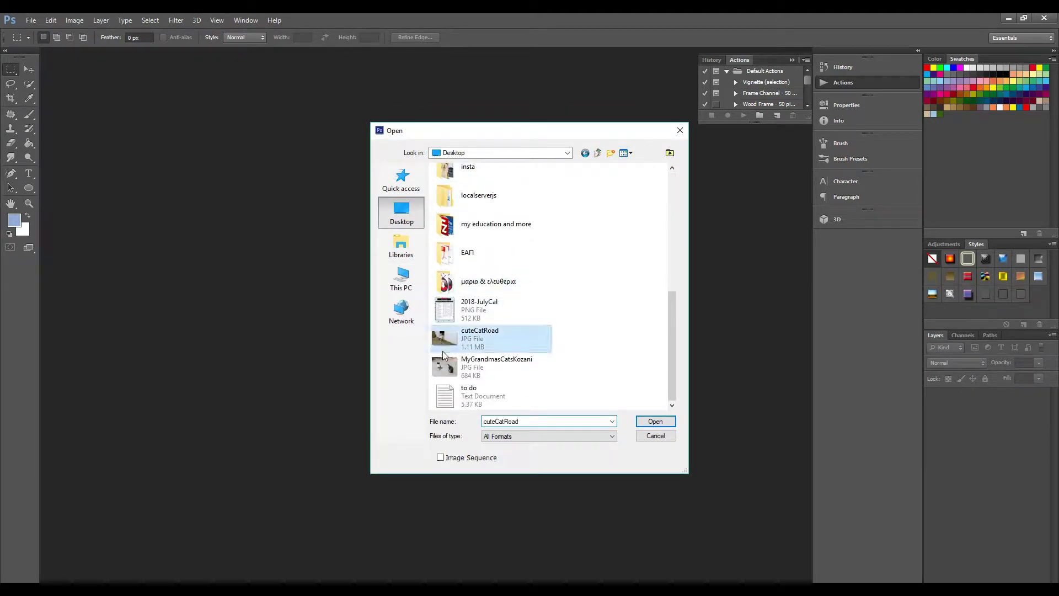
click(443, 359)
ctrl+click(439, 336)
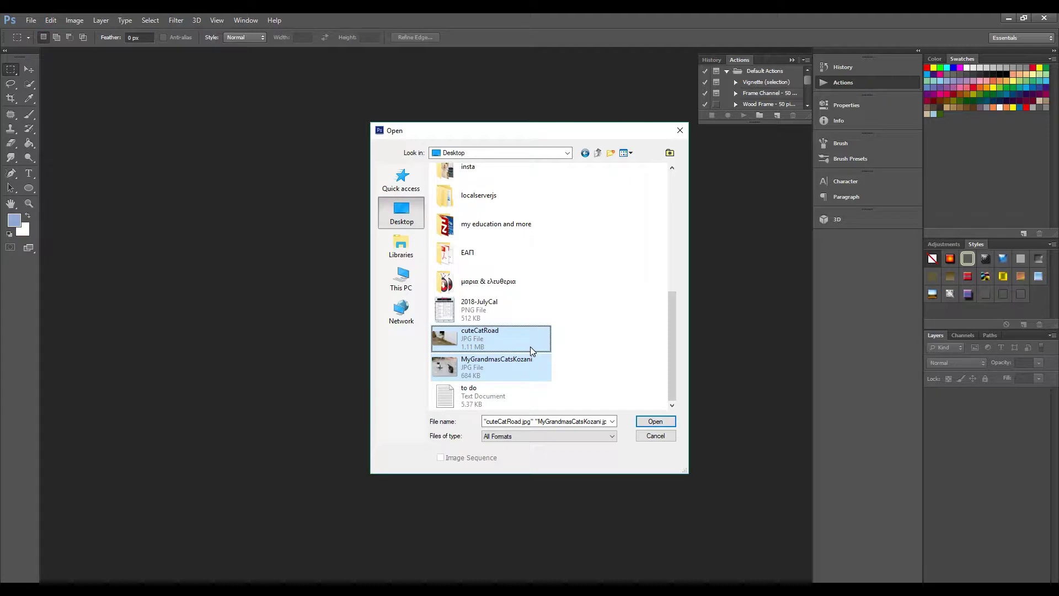
click(656, 422)
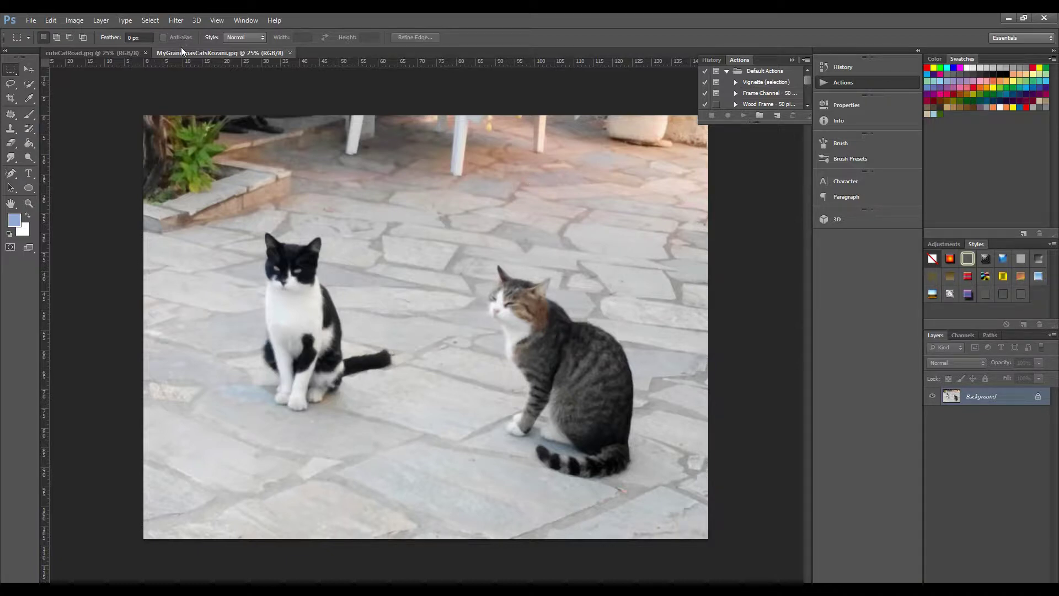
Look at both open photos in turn, finishing on cuteCatRoad.jpg.
click(127, 52)
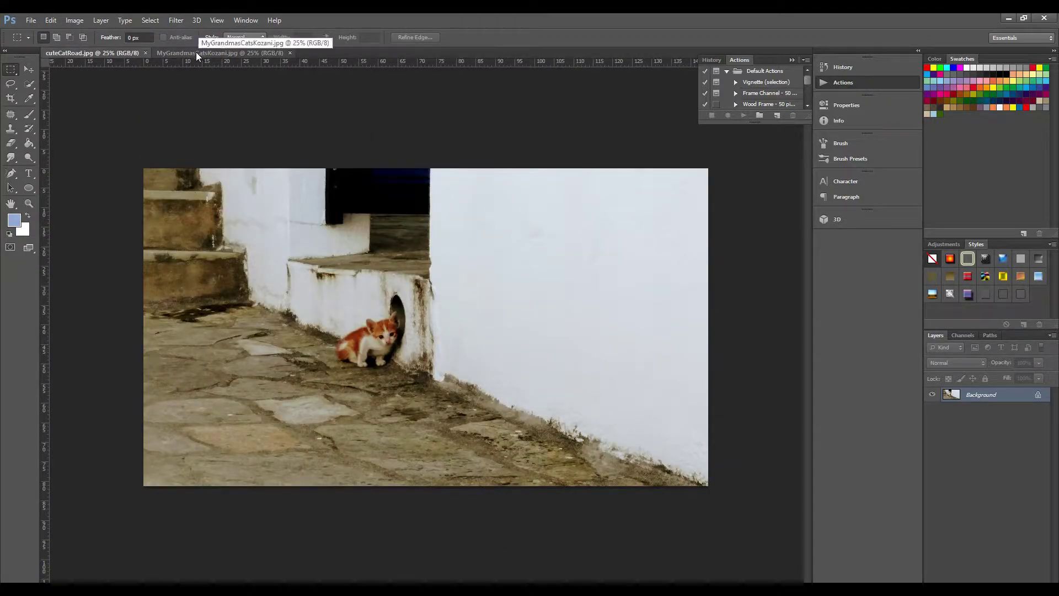
click(199, 52)
click(127, 52)
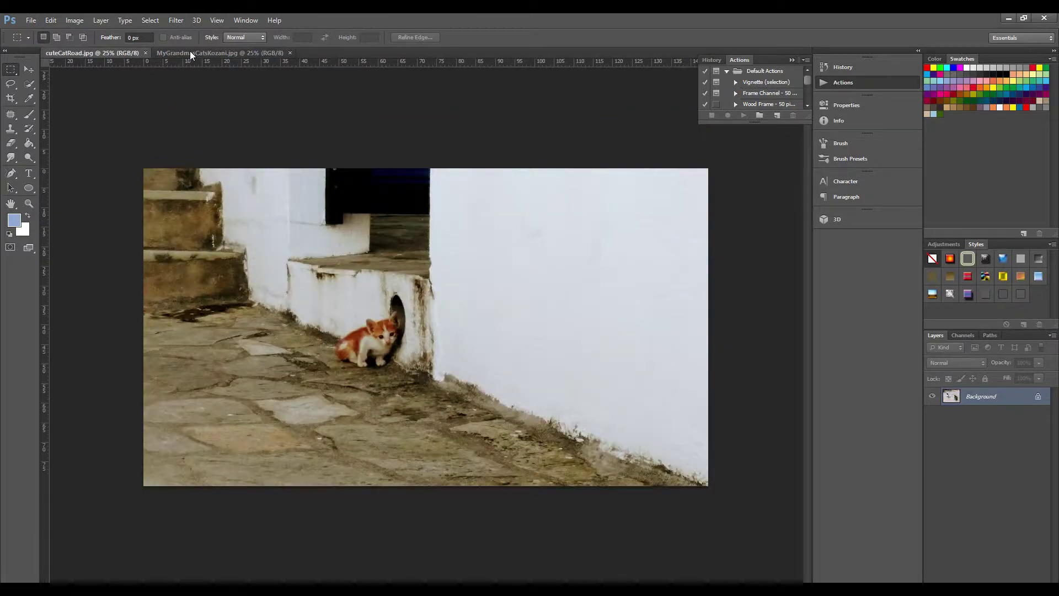
click(190, 52)
click(123, 53)
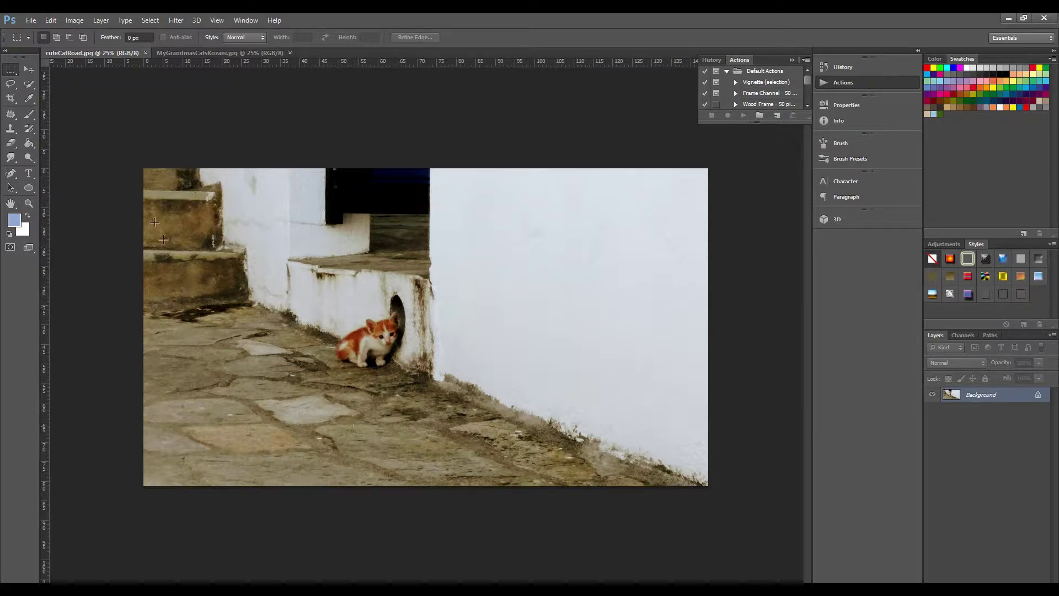
Try the Auto Tone correction on cuteCatRoad.jpg and undo it.
click(83, 22)
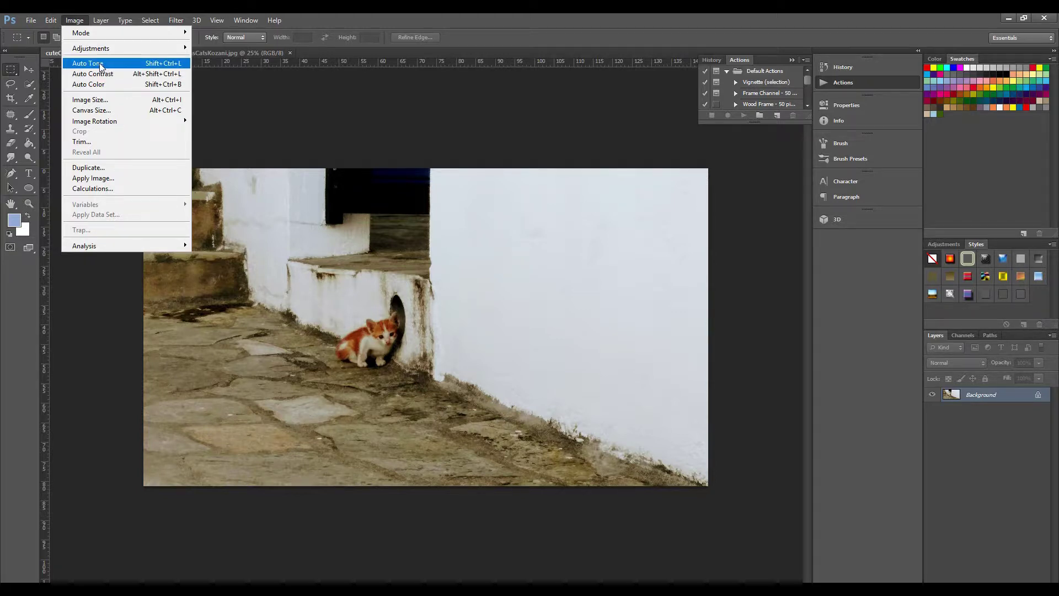
click(101, 66)
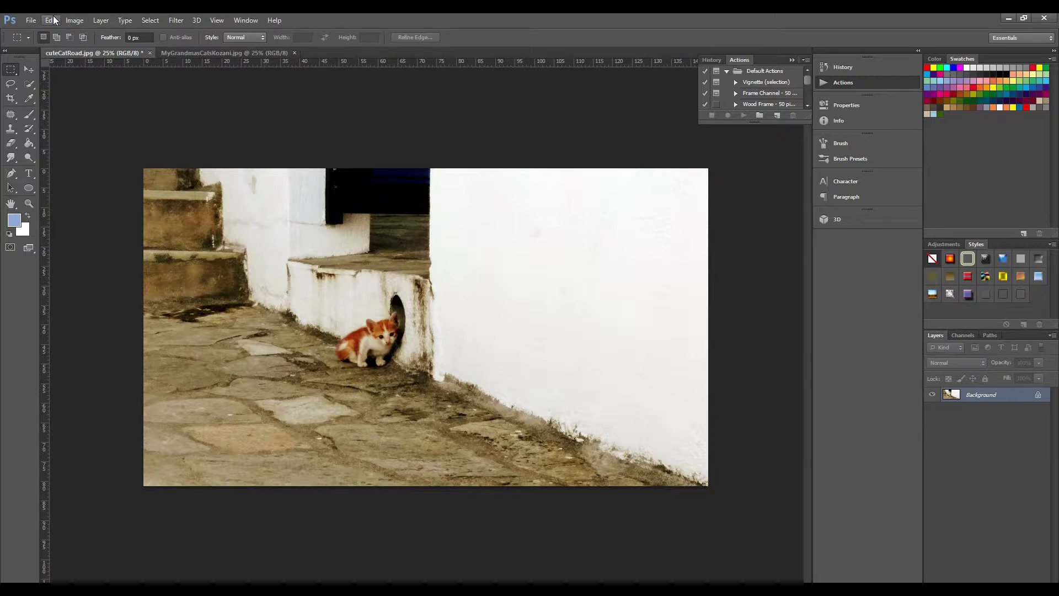
click(74, 20)
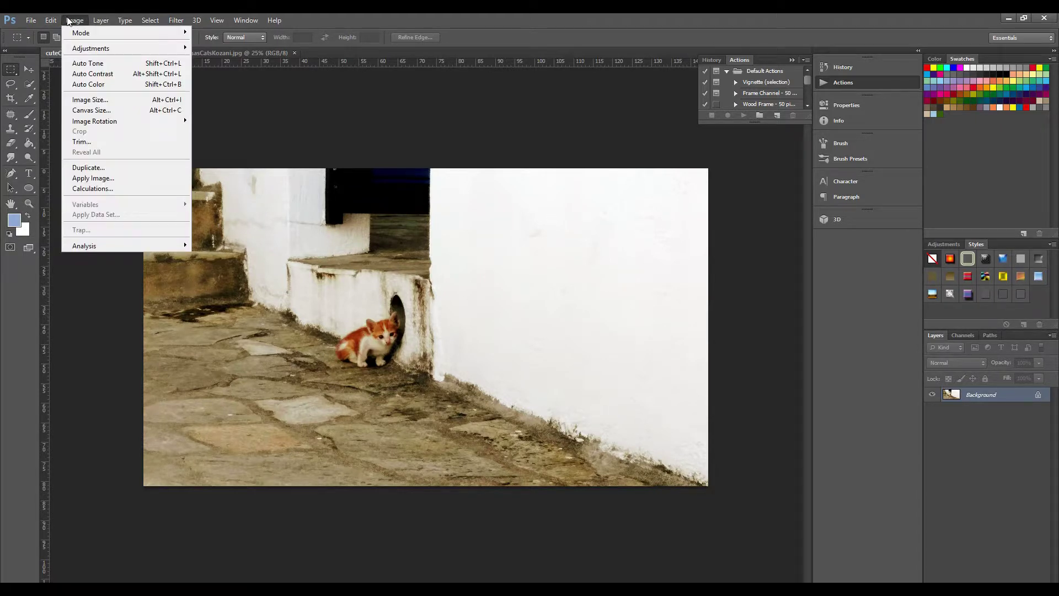
click(105, 65)
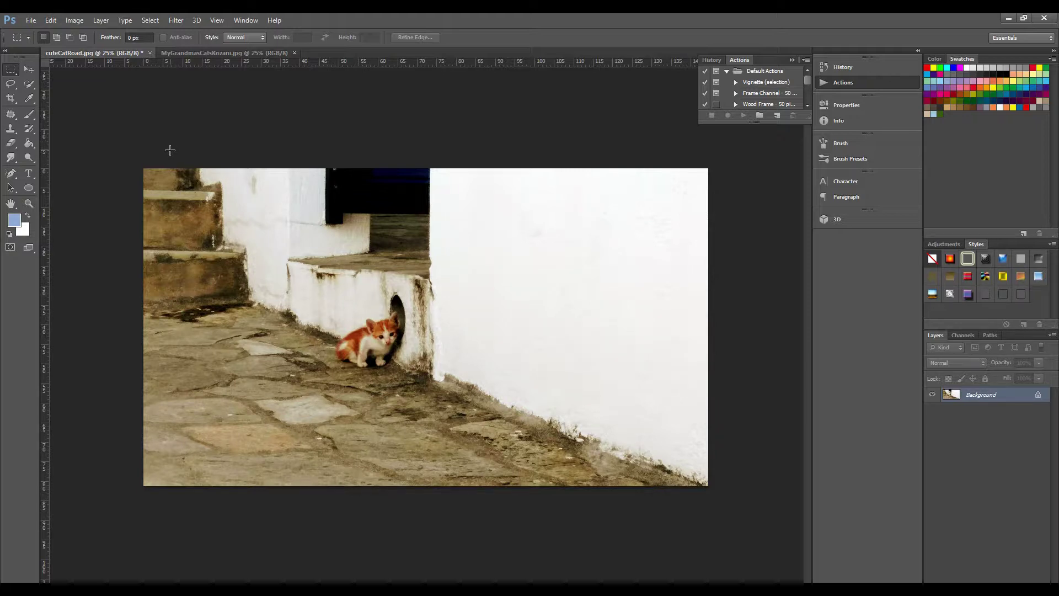
key(ctrl+z)
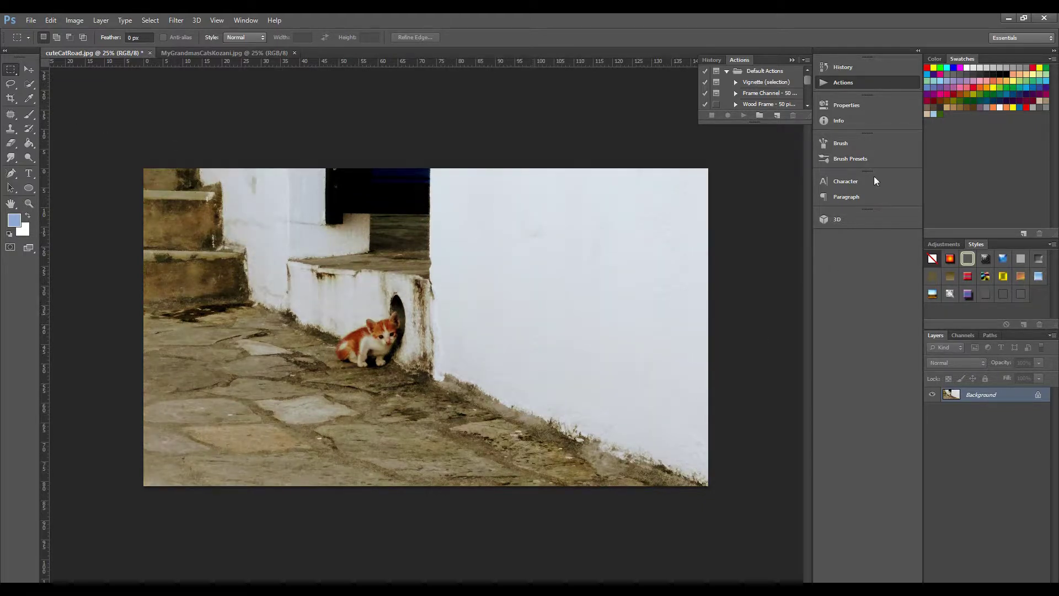
Show the edit history of cuteCatRoad.jpg in place of the list of actions.
click(791, 59)
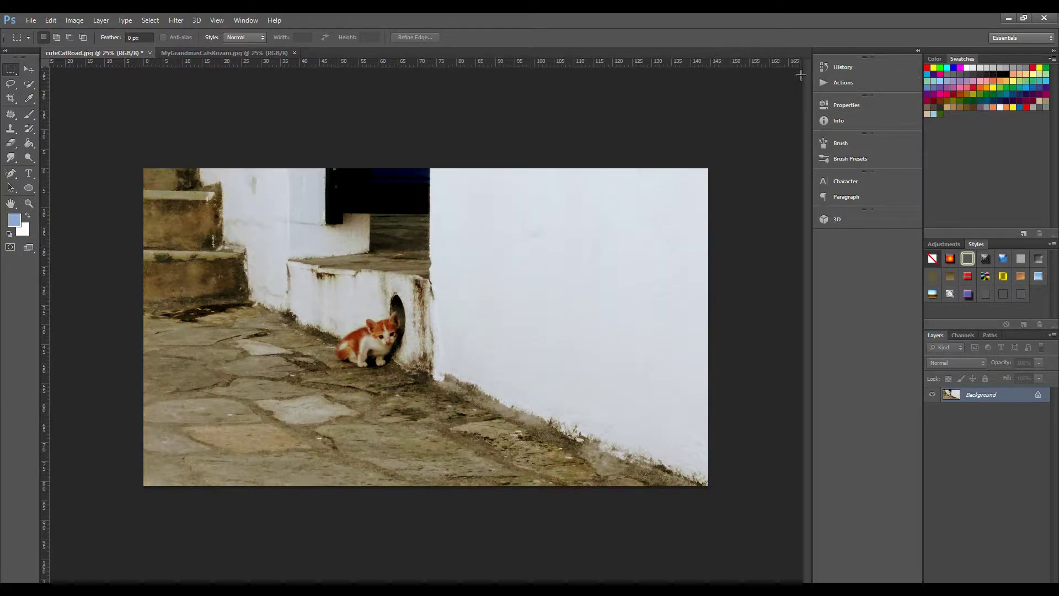
click(845, 68)
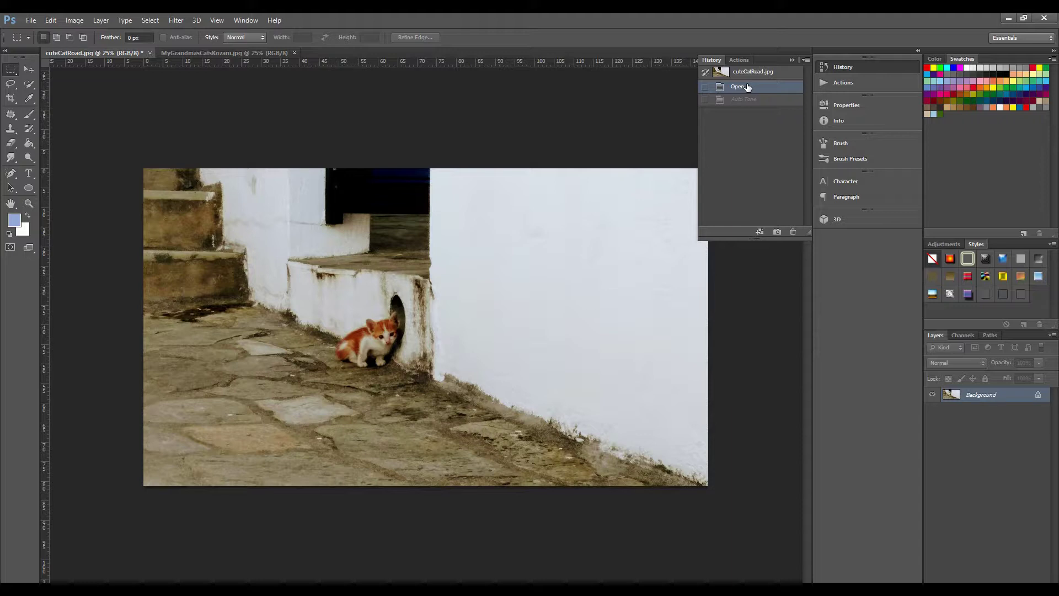
Apply Auto Tone to cuteCatRoad.jpg again, set that state as the History Brush source, and delete it from the history.
click(86, 21)
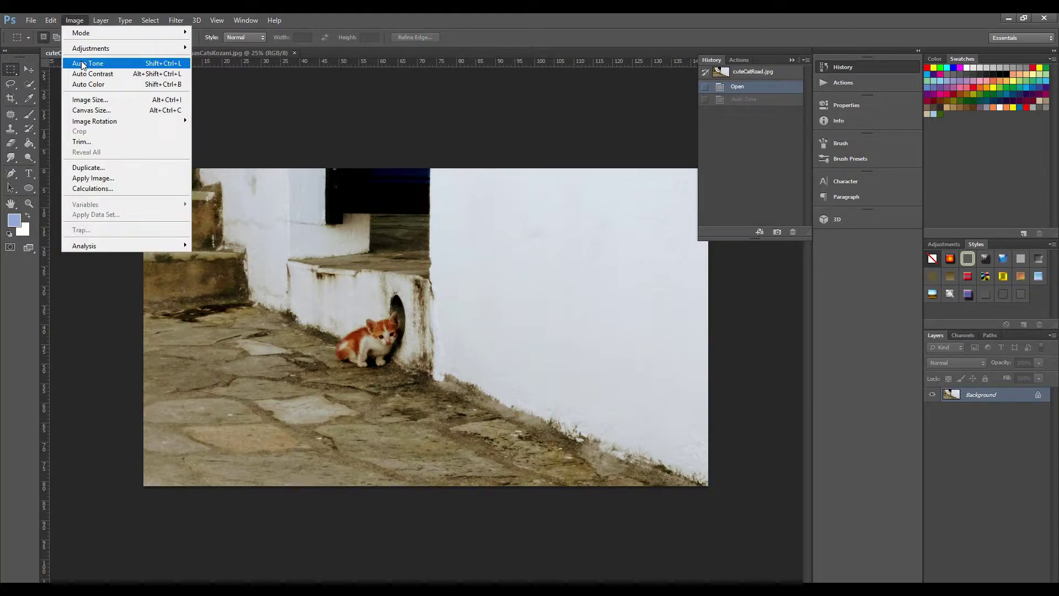
click(110, 65)
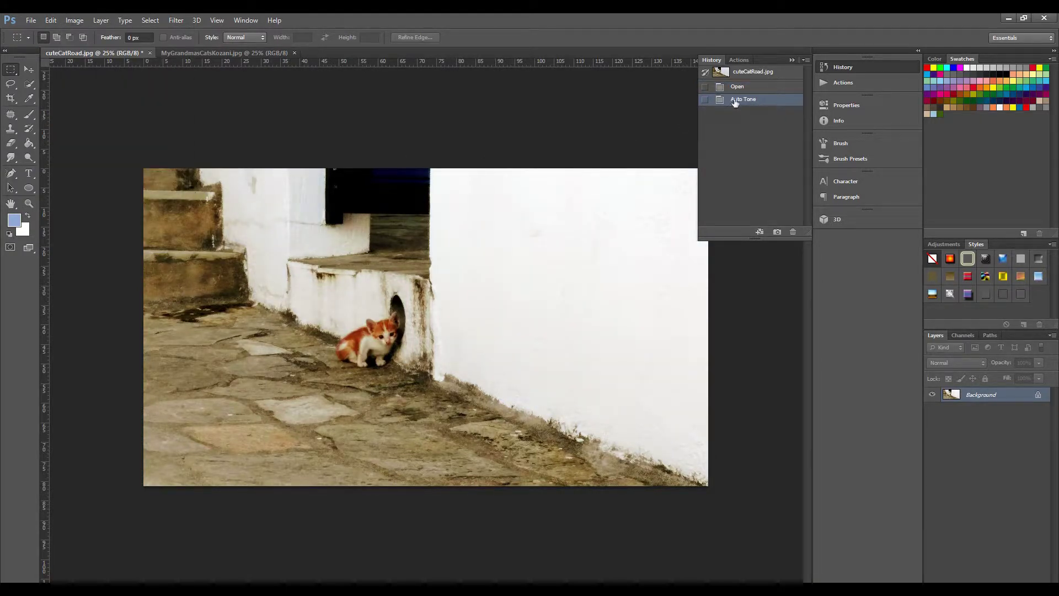
click(704, 101)
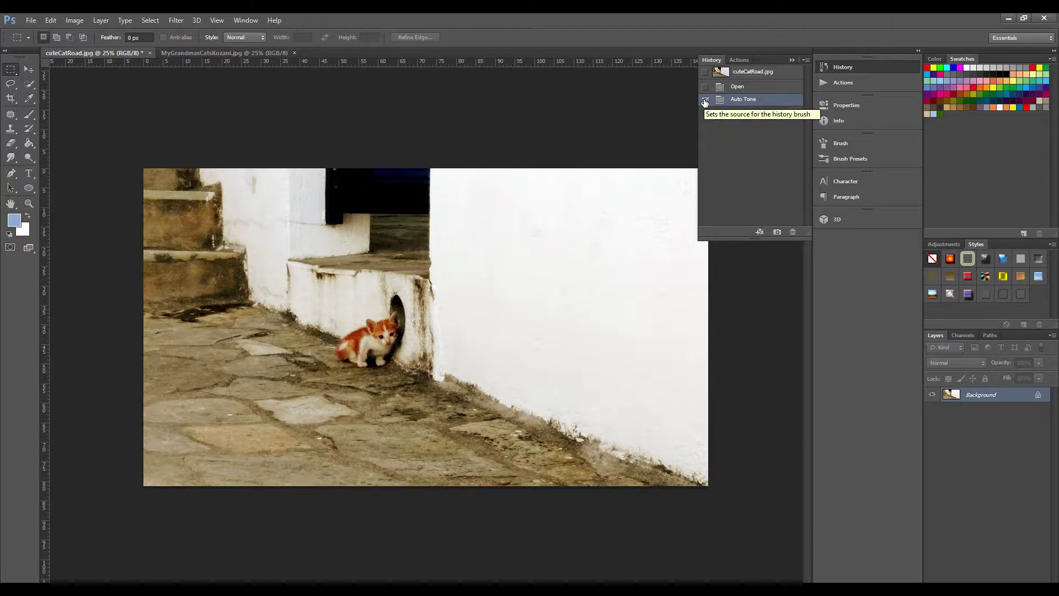
click(794, 232)
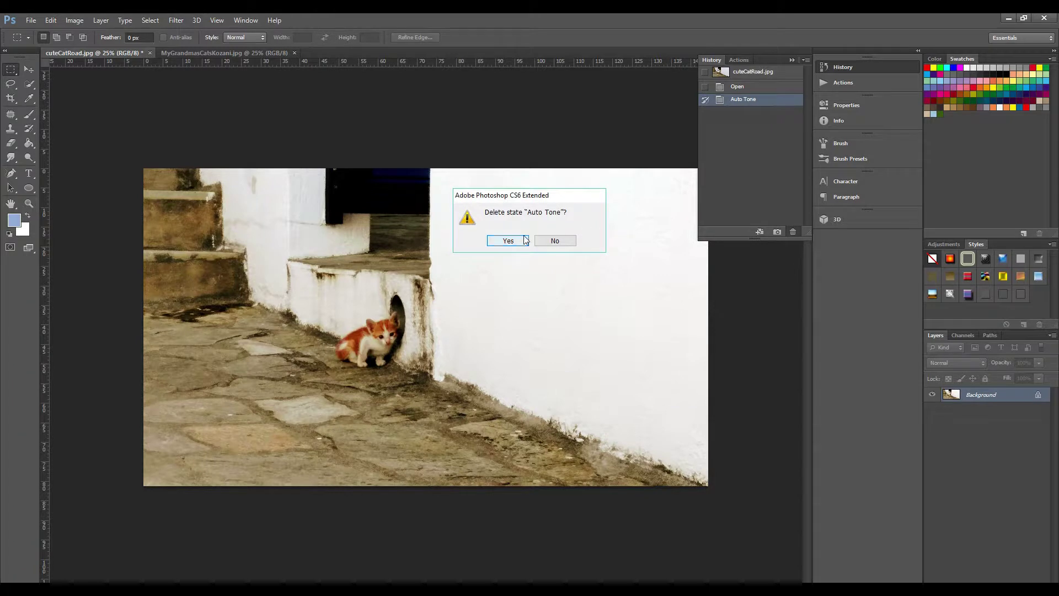
click(508, 241)
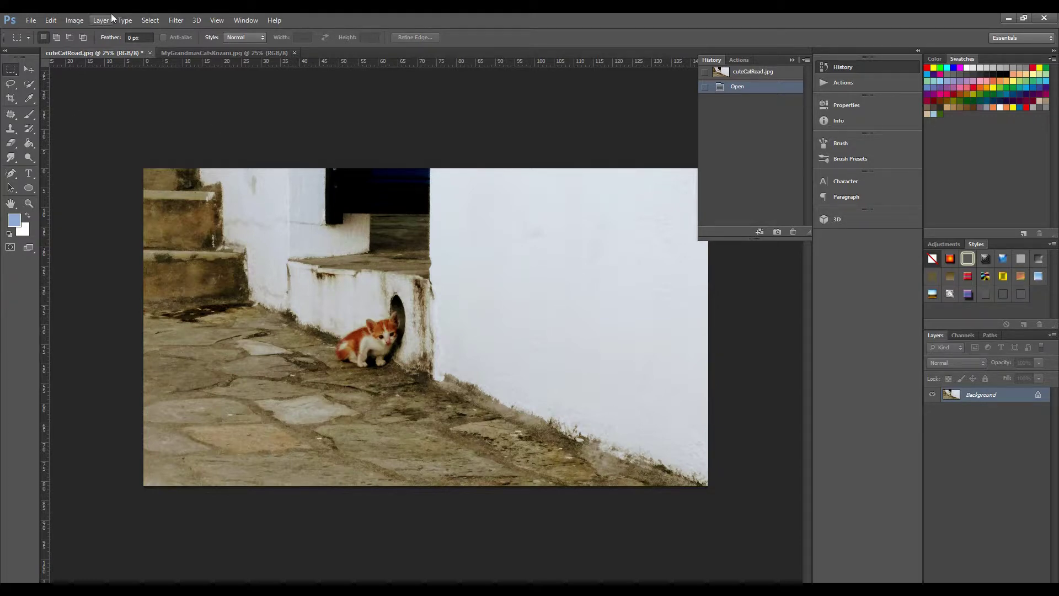
Apply Auto Contrast twice to cuteCatRoad.jpg and compare the result with the original snapshot.
click(74, 20)
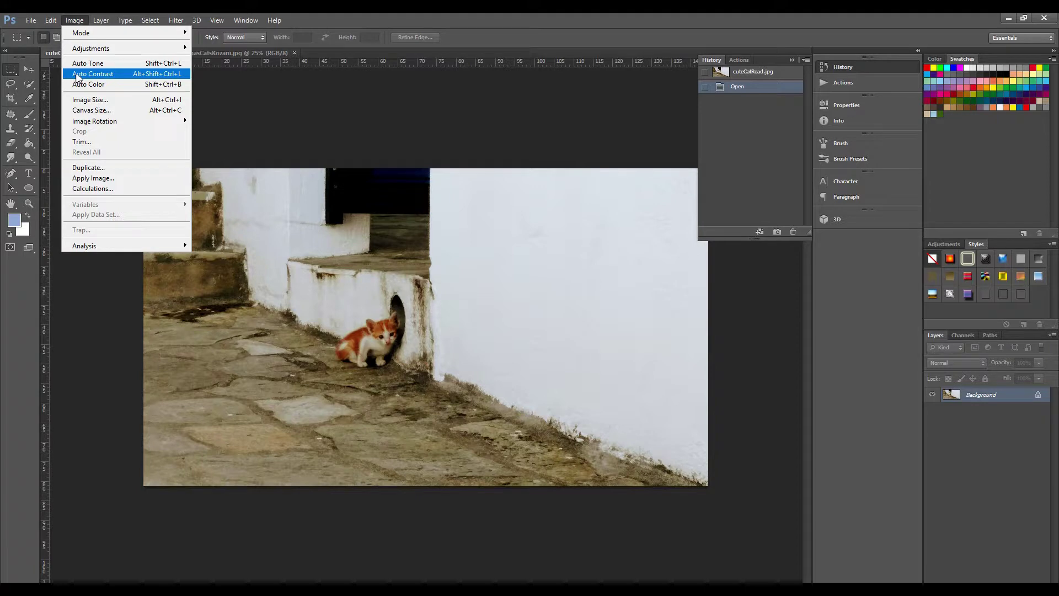
click(126, 75)
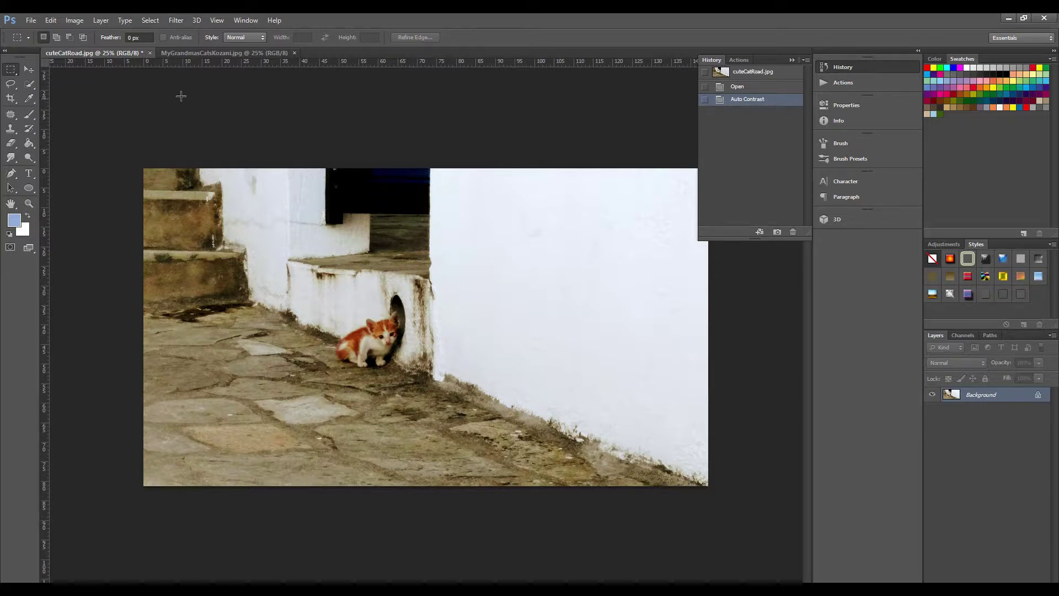
click(75, 20)
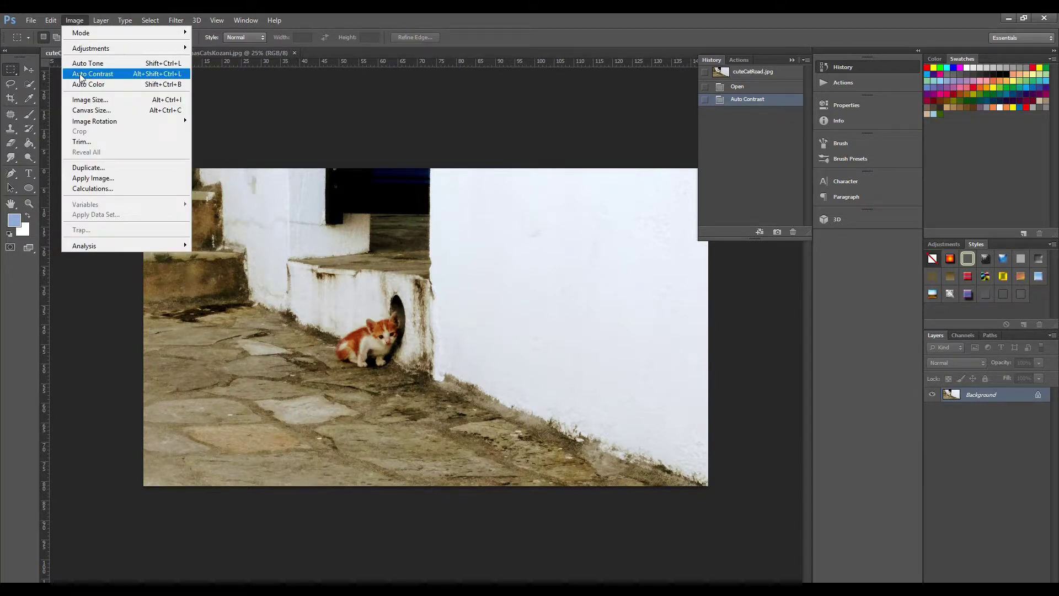
click(88, 75)
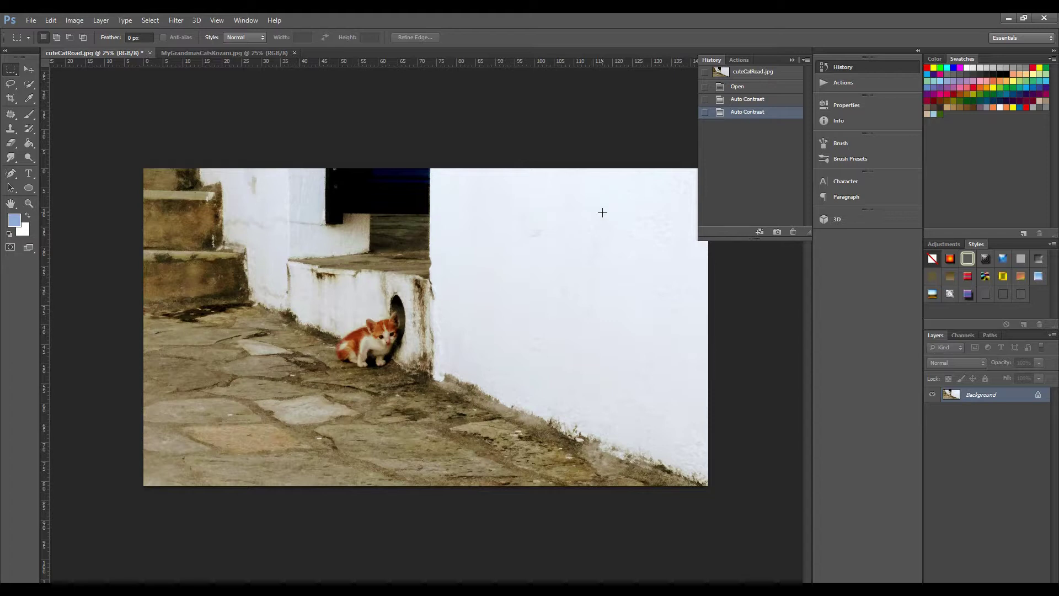
click(748, 72)
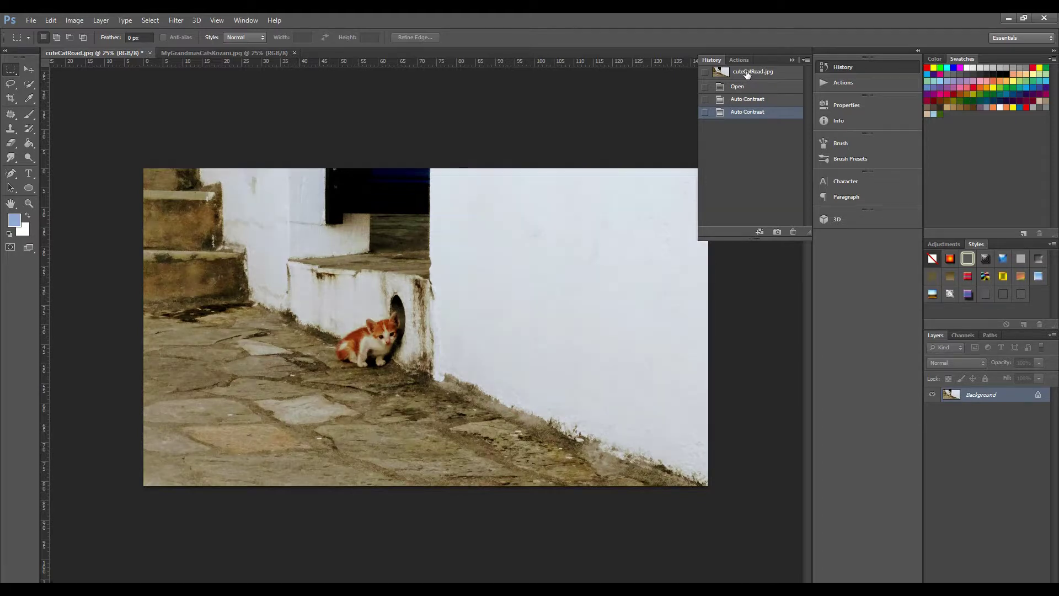
click(743, 112)
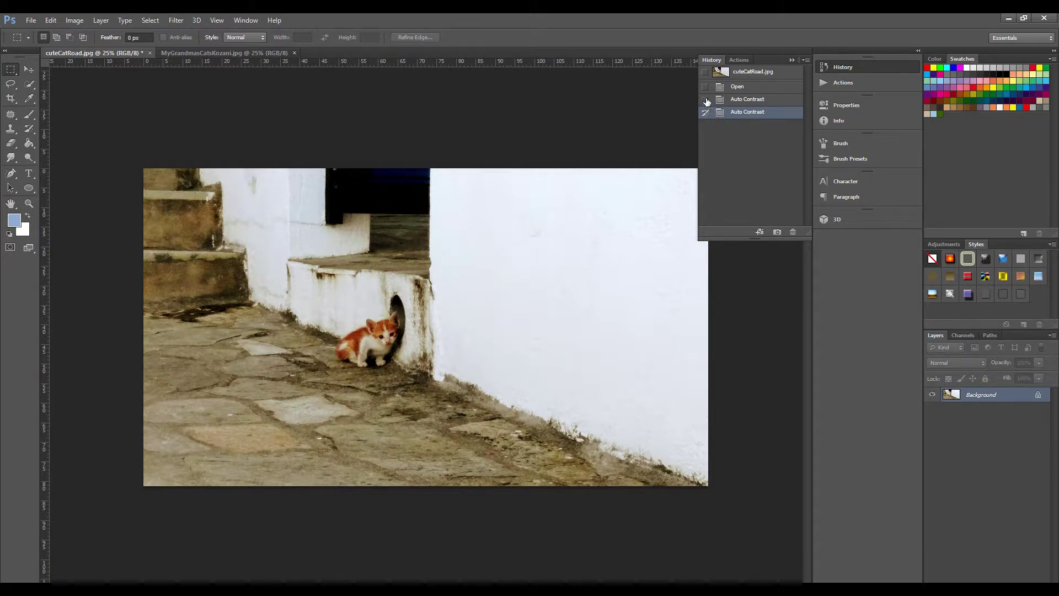
Delete both Auto Contrast states from the history, starting from the first one.
click(705, 99)
click(743, 99)
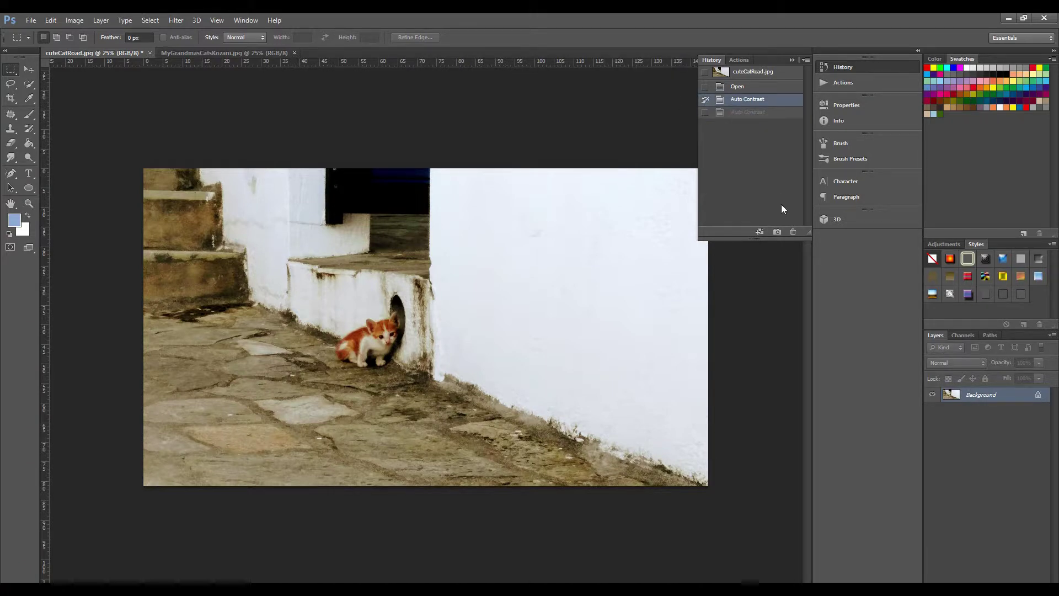
click(793, 231)
click(490, 240)
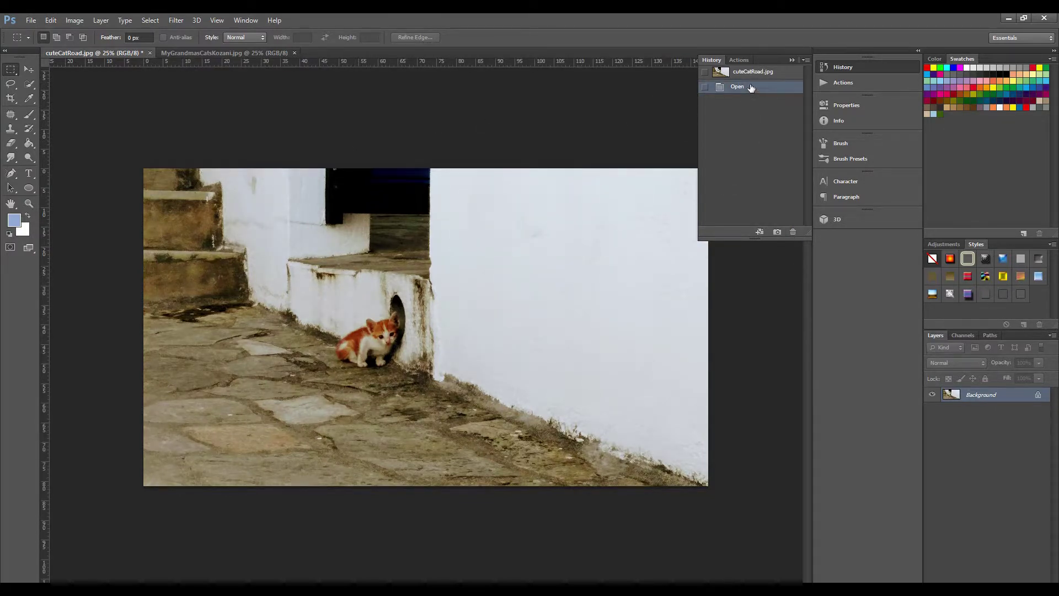
Apply Auto Color twice to cuteCatRoad.jpg and compare the result with the Open state in the history.
click(79, 20)
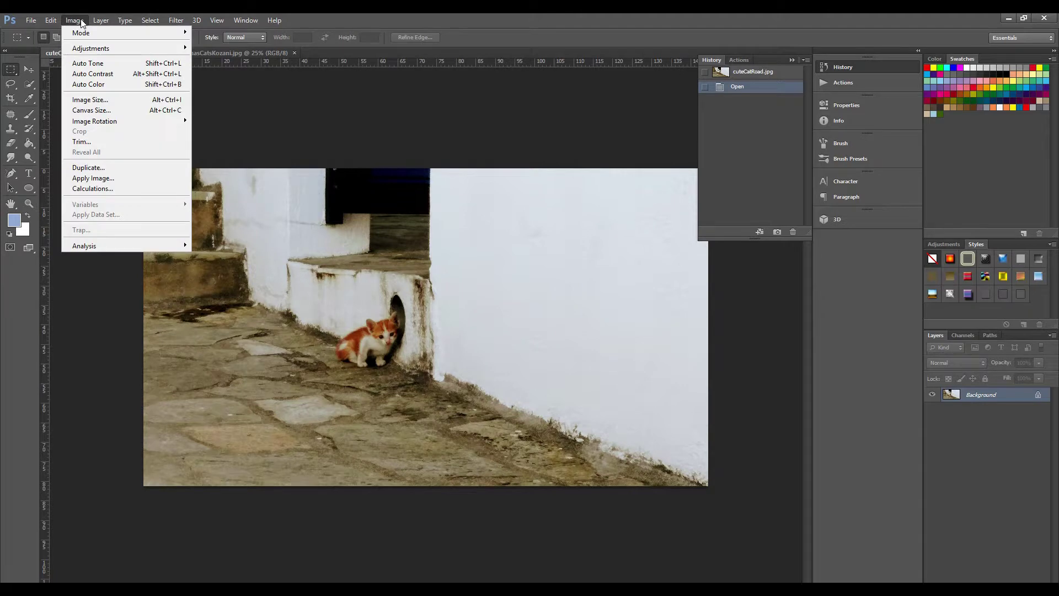
click(117, 86)
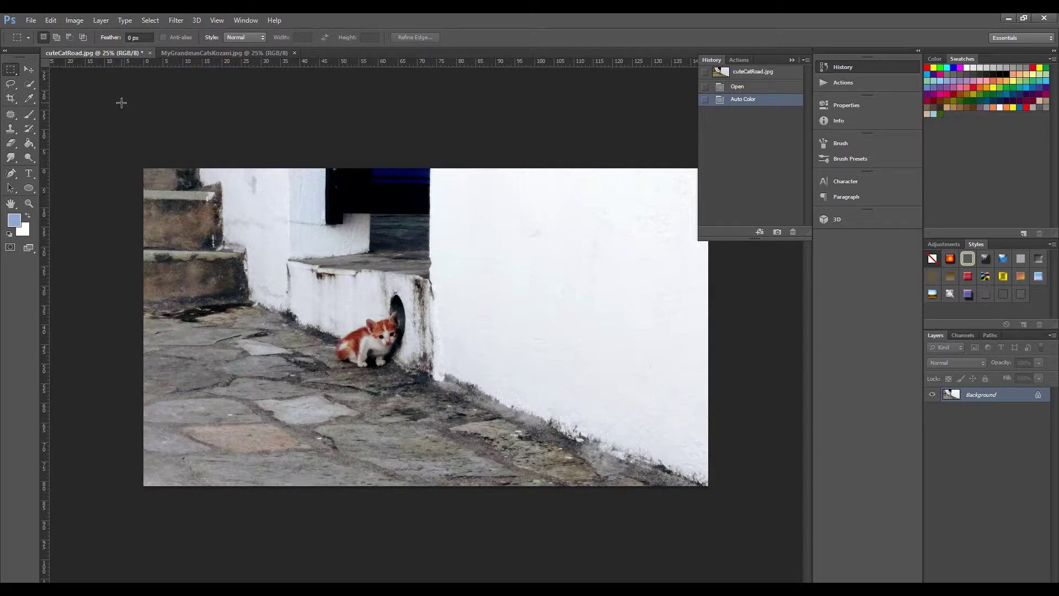
click(81, 22)
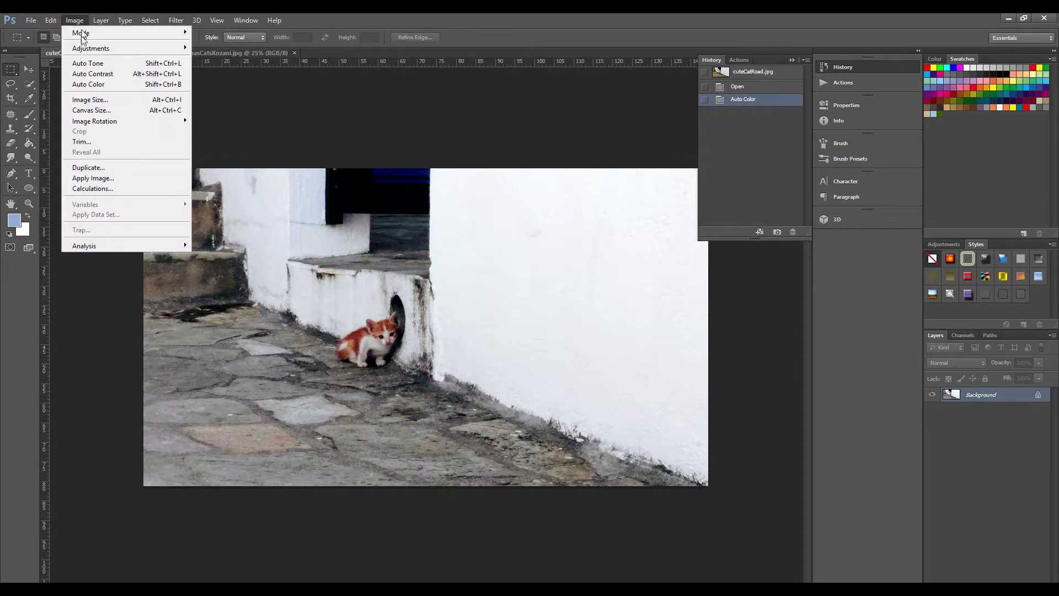
click(101, 85)
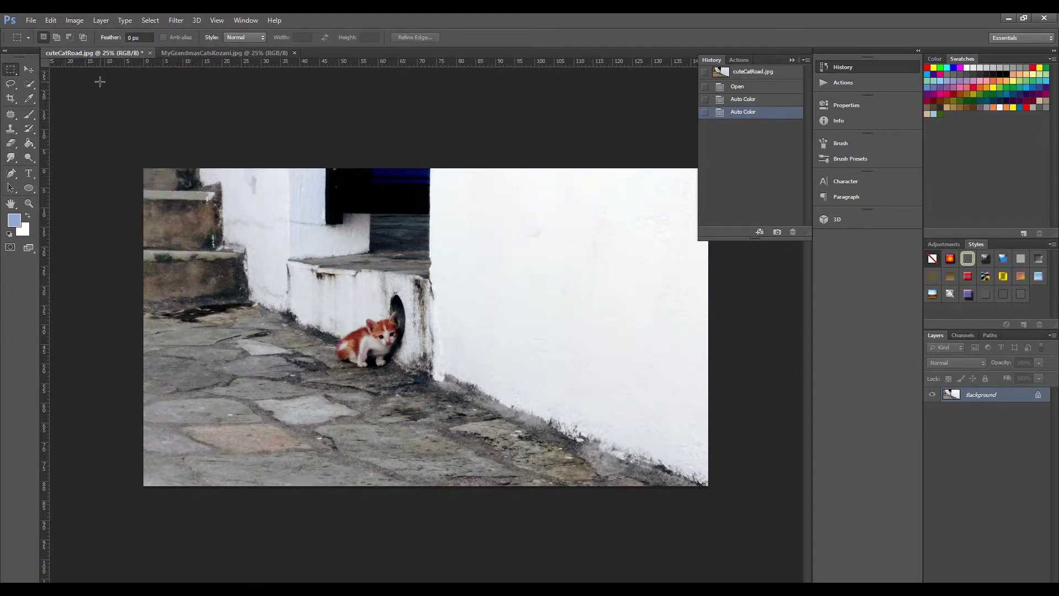
click(753, 87)
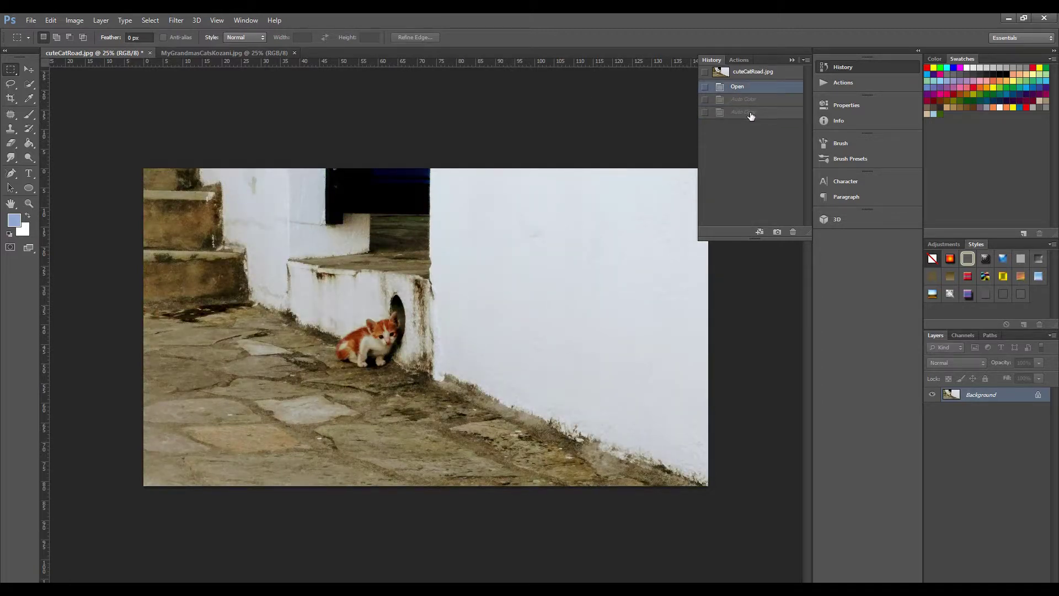
click(754, 112)
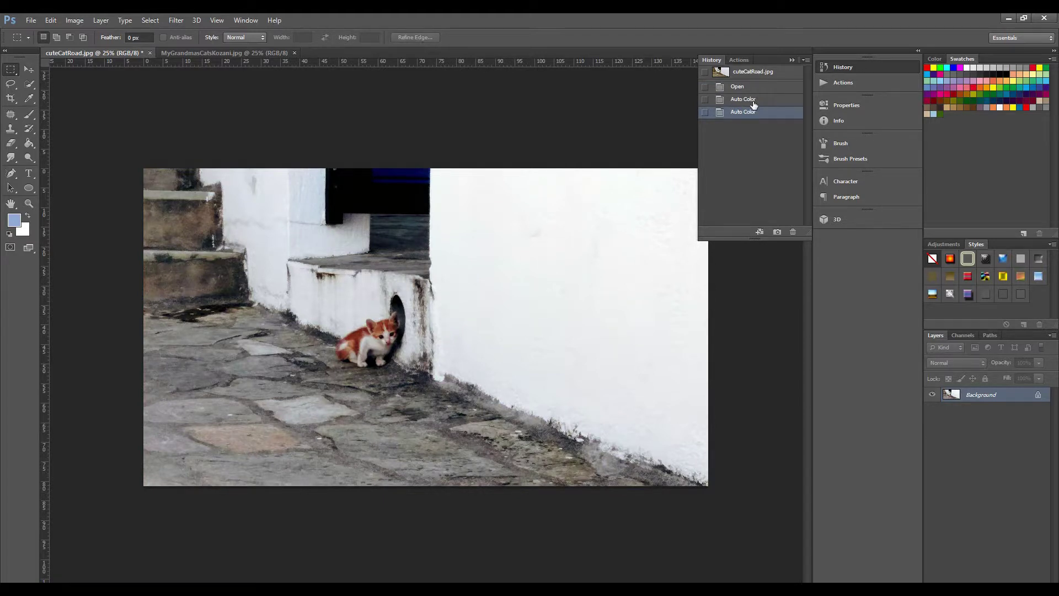
Apply Auto Color once more to cuteCatRoad.jpg, followed by Auto Contrast and Auto Tone.
click(74, 20)
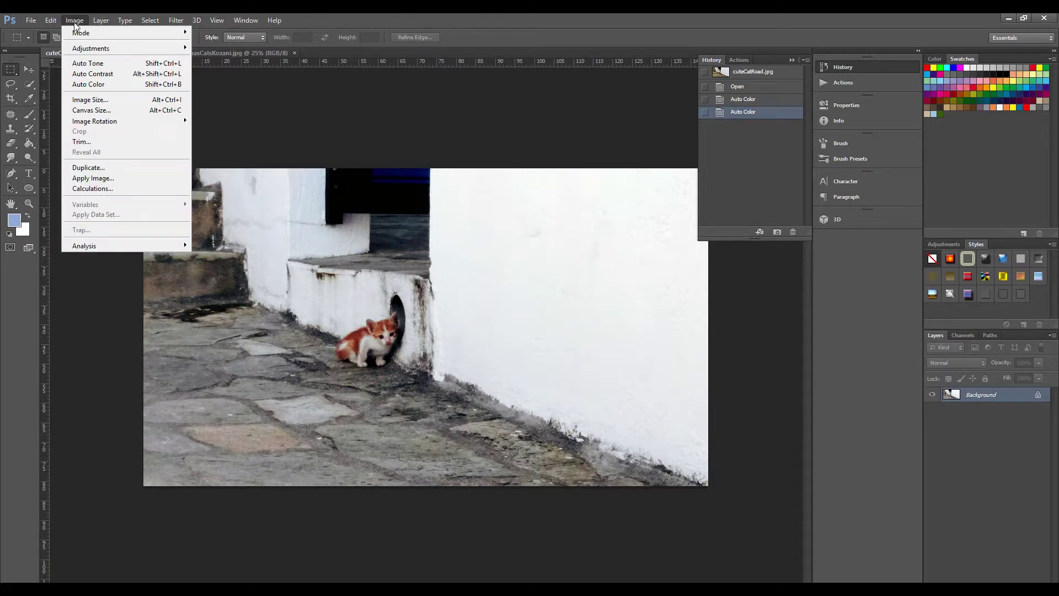
click(98, 84)
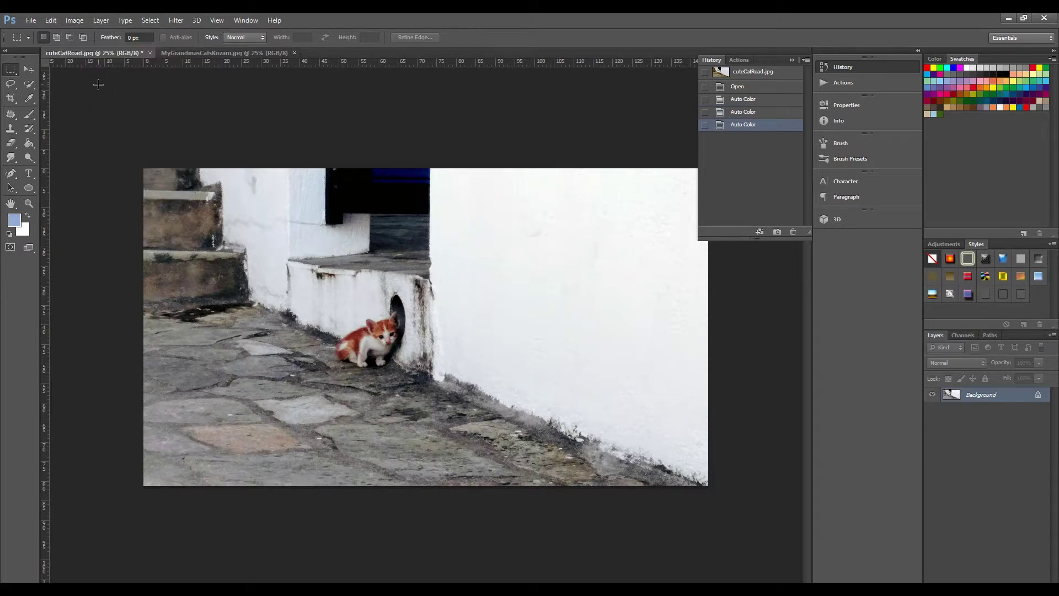
click(75, 21)
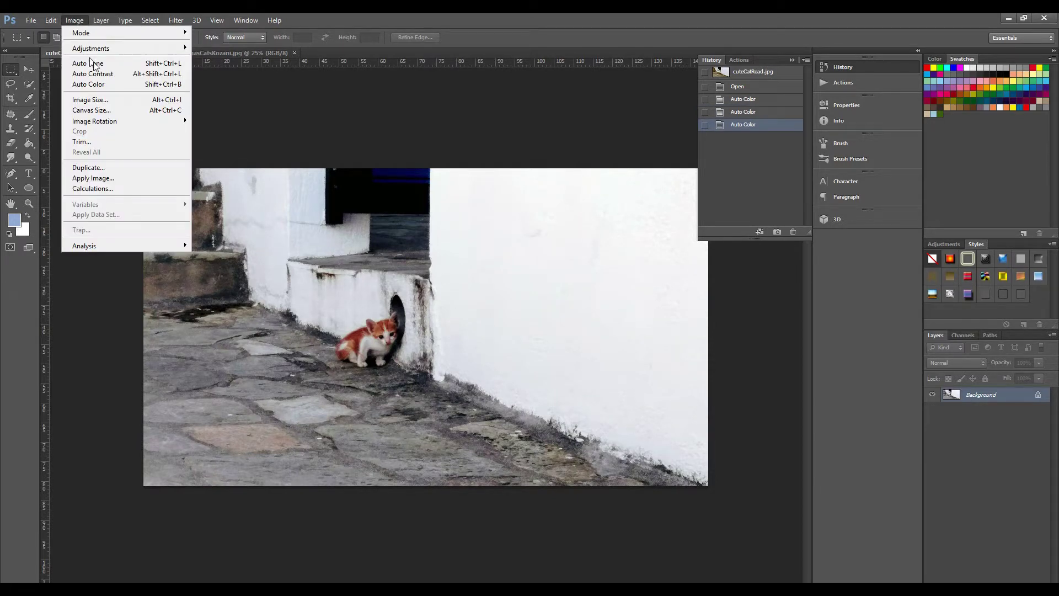
click(112, 73)
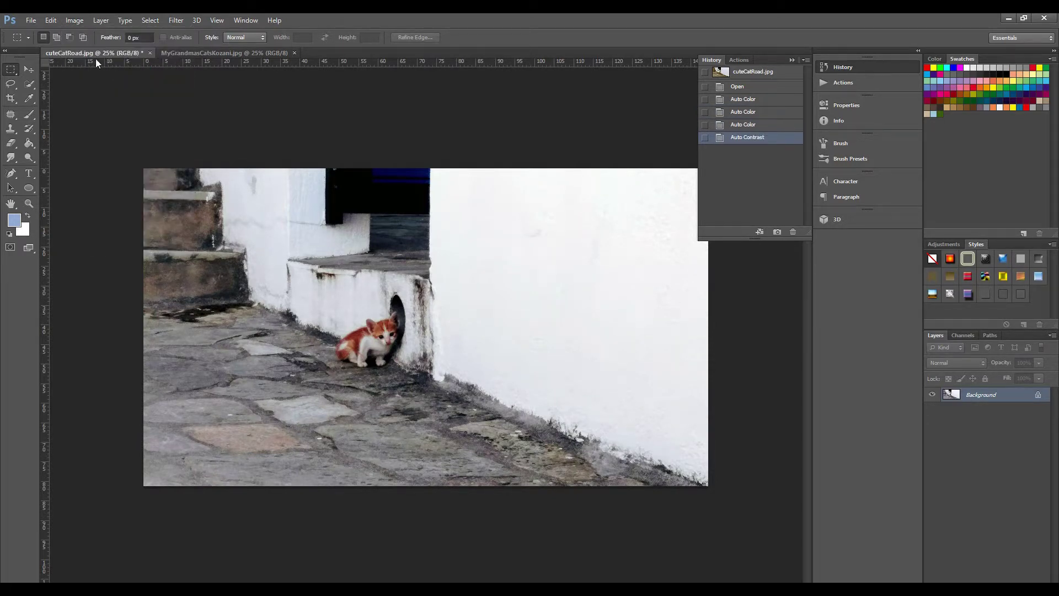
click(75, 20)
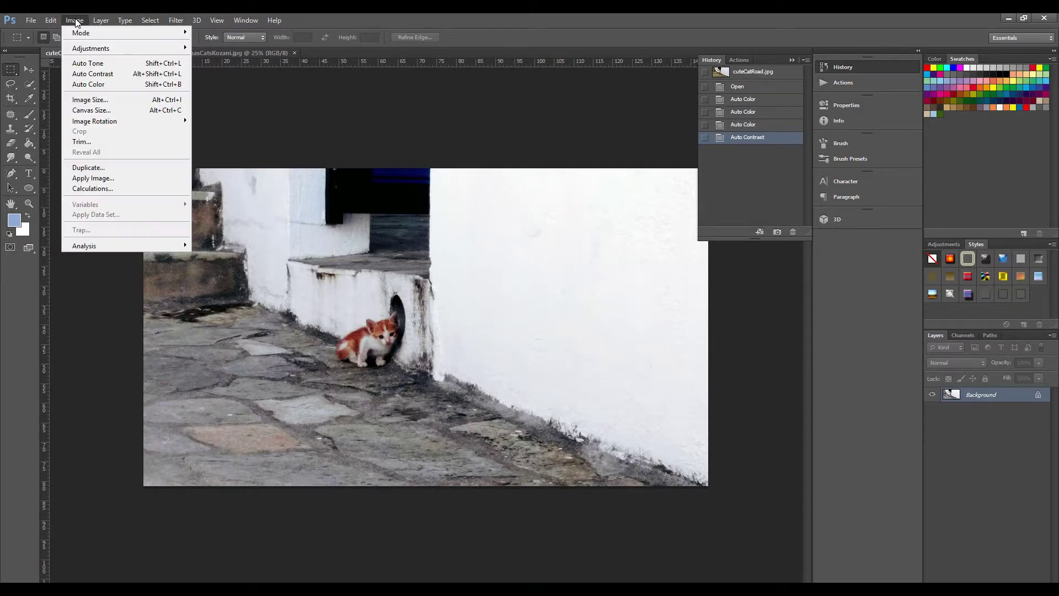
click(88, 64)
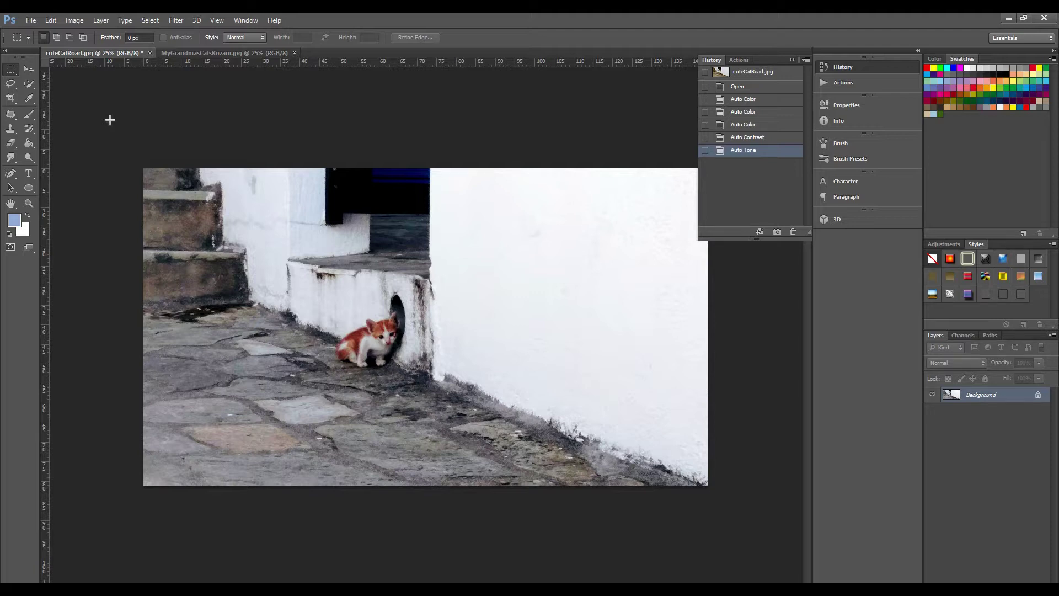
Try Auto Color on MyGrandmasCatsKozani.jpg and undo it.
click(194, 54)
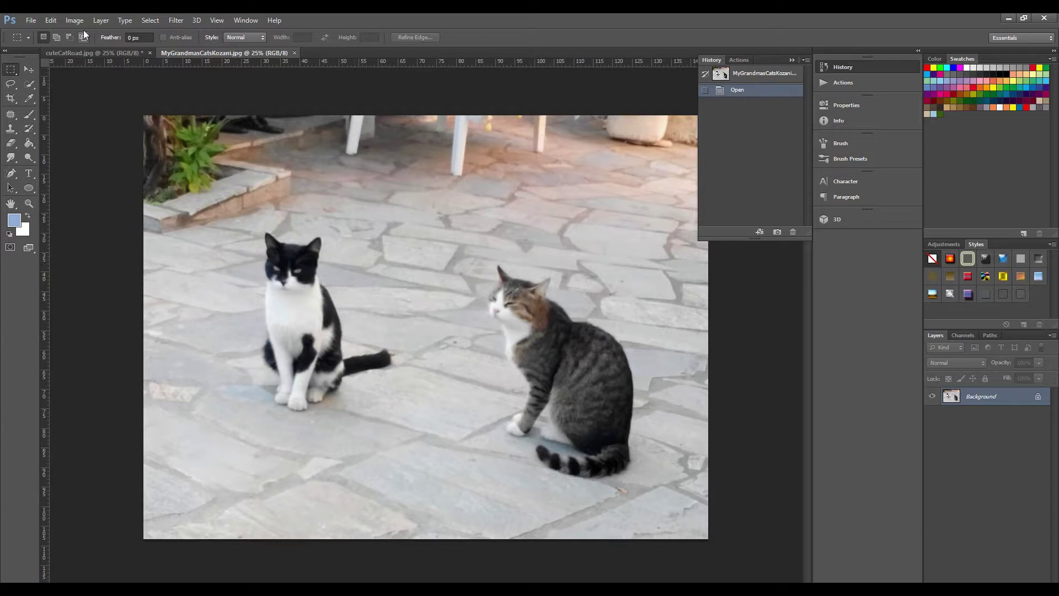
click(70, 21)
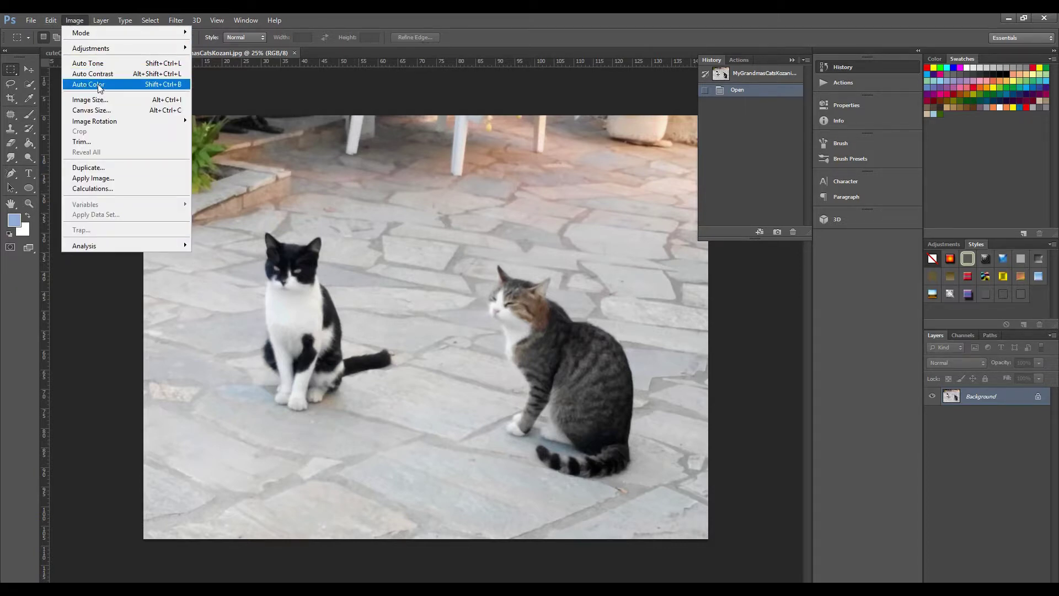
click(119, 86)
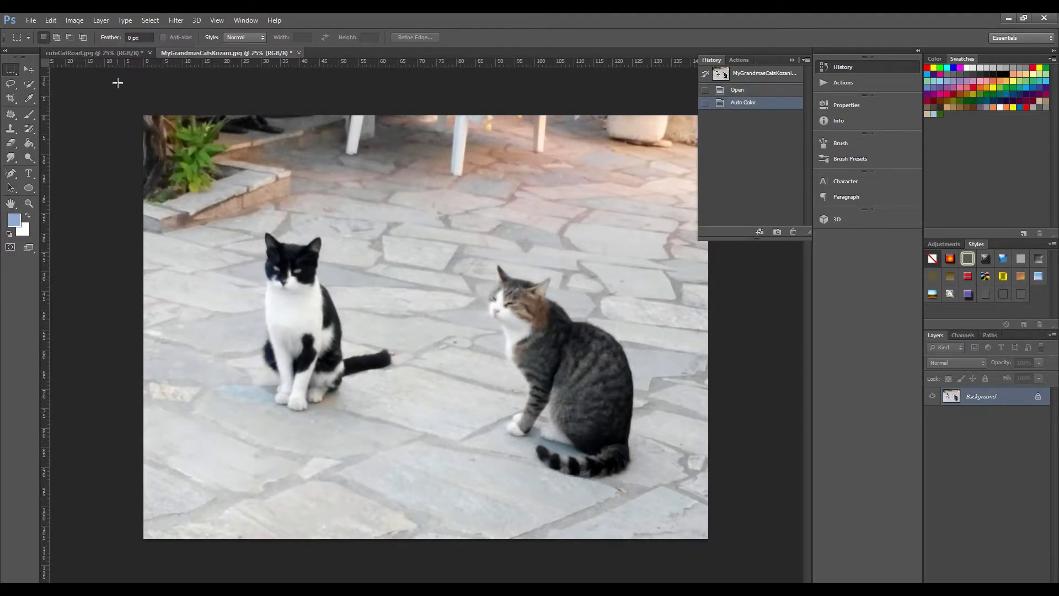
key(ctrl+z)
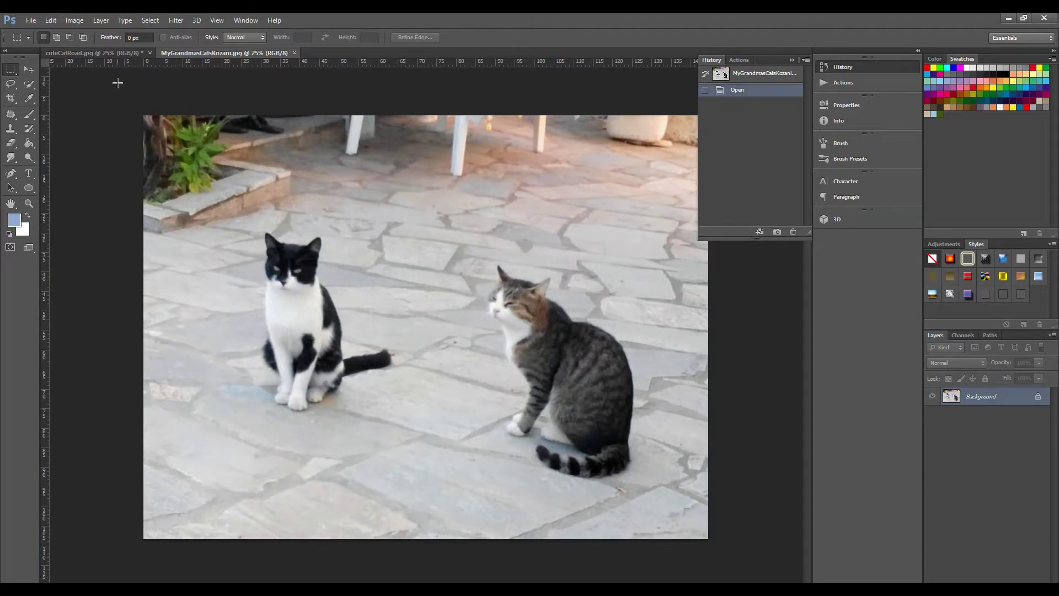
key(ctrl+y)
Apply Auto Contrast and Auto Tone to MyGrandmasCatsKozani.jpg.
click(77, 21)
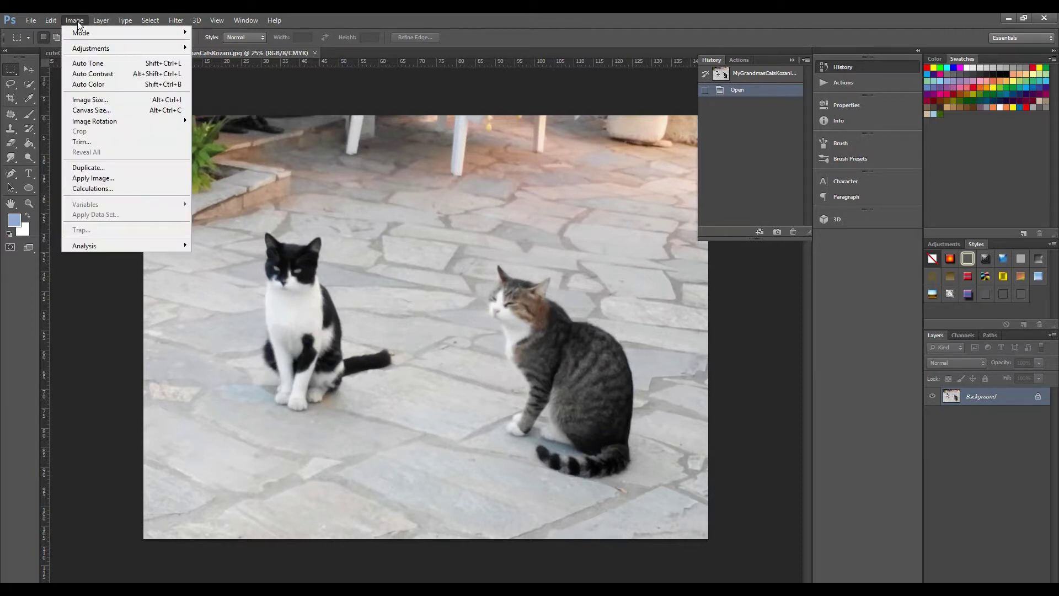
click(86, 75)
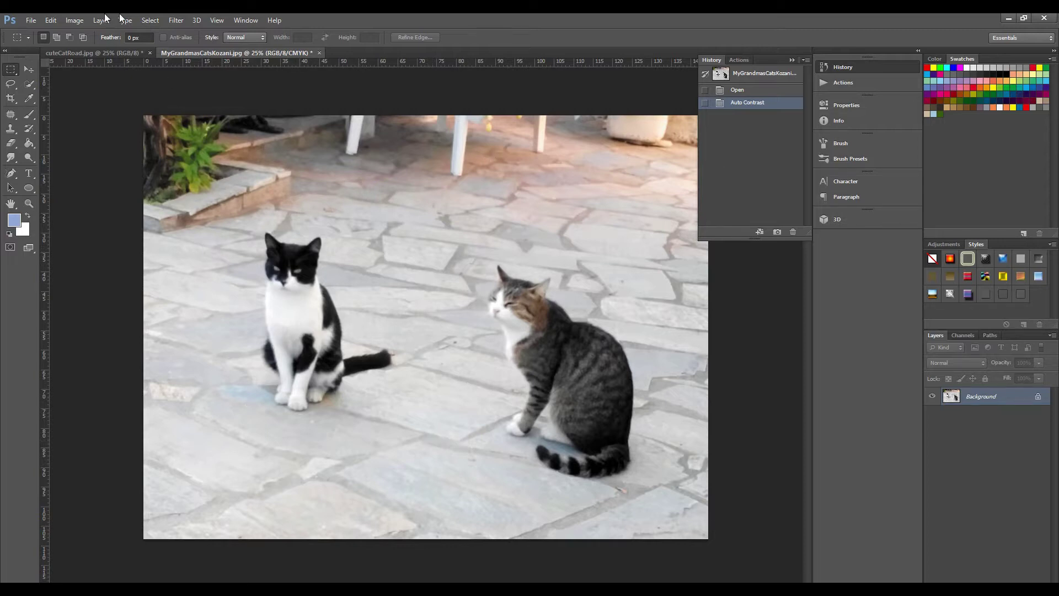
click(78, 21)
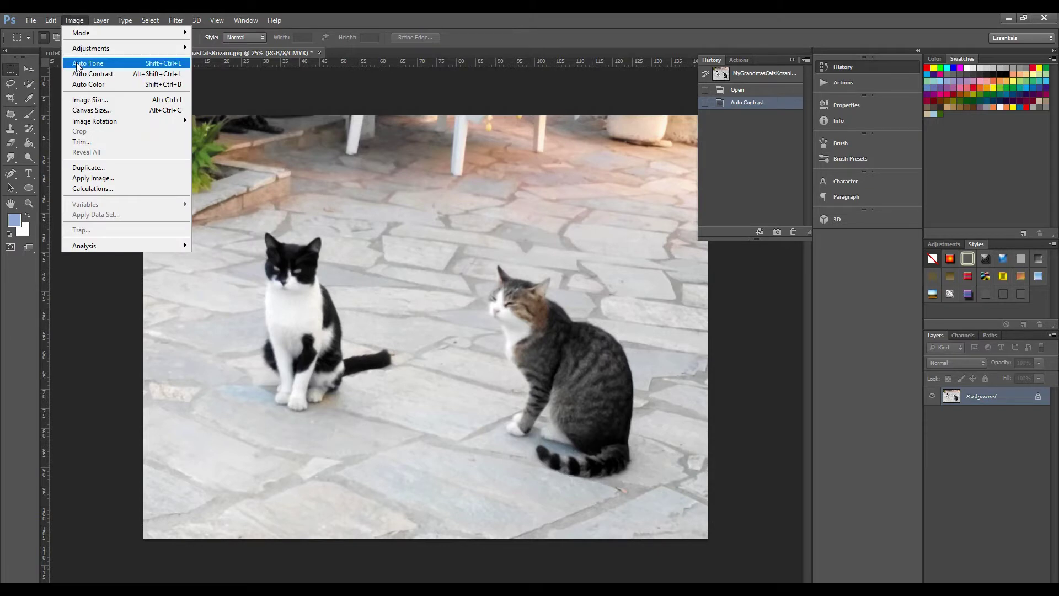
click(110, 65)
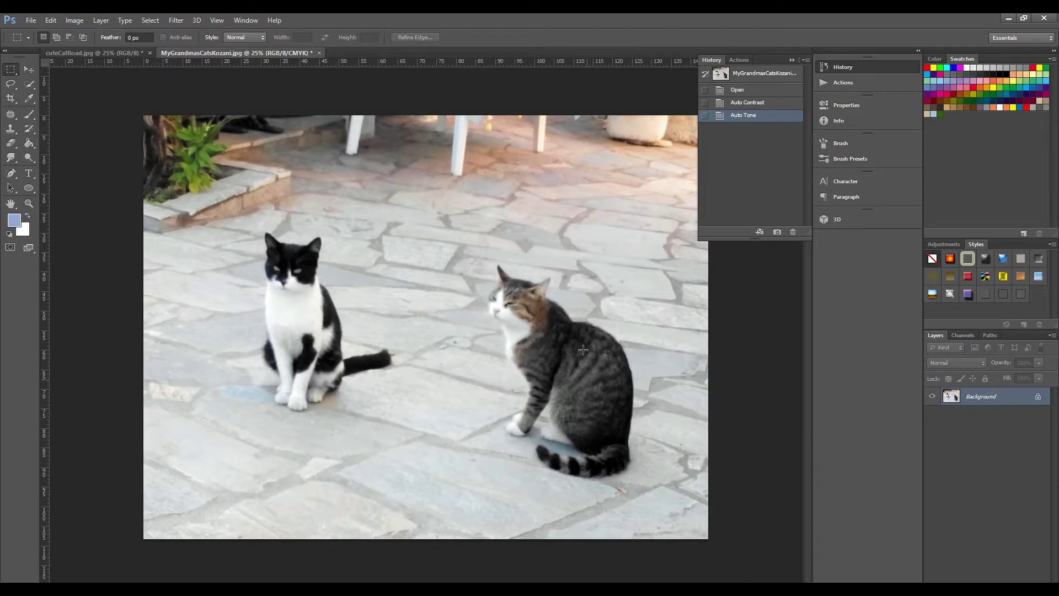
Return to cuteCatRoad.jpg and apply Auto Color on top of its existing corrections.
click(113, 50)
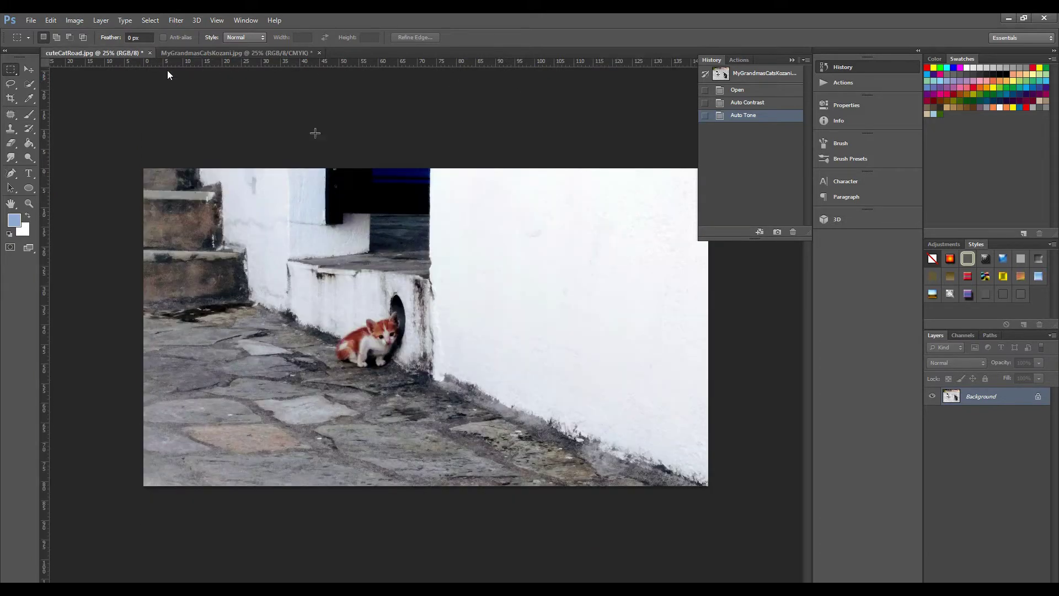
click(73, 20)
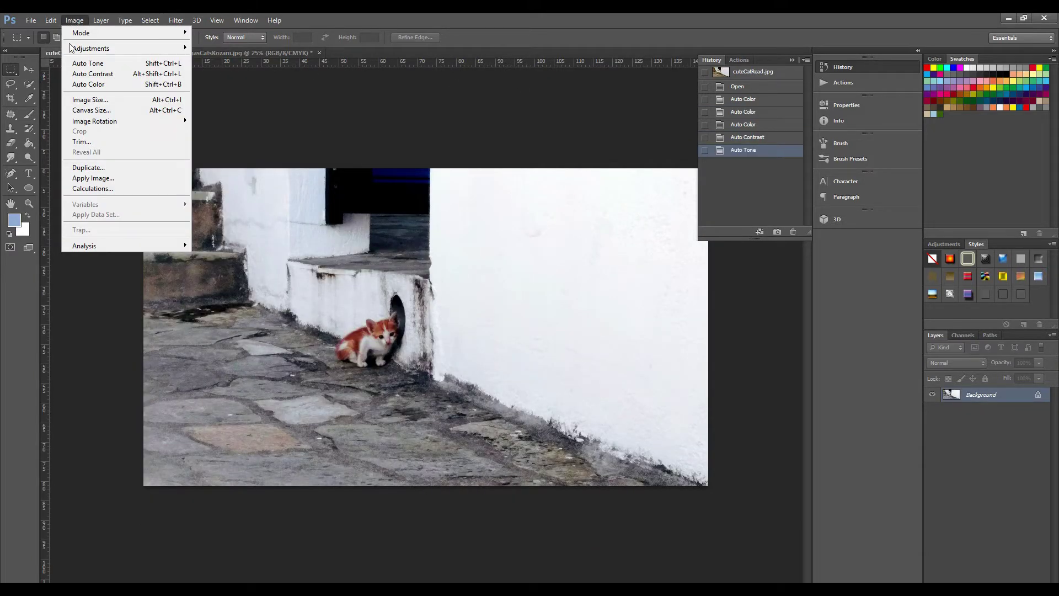
click(89, 84)
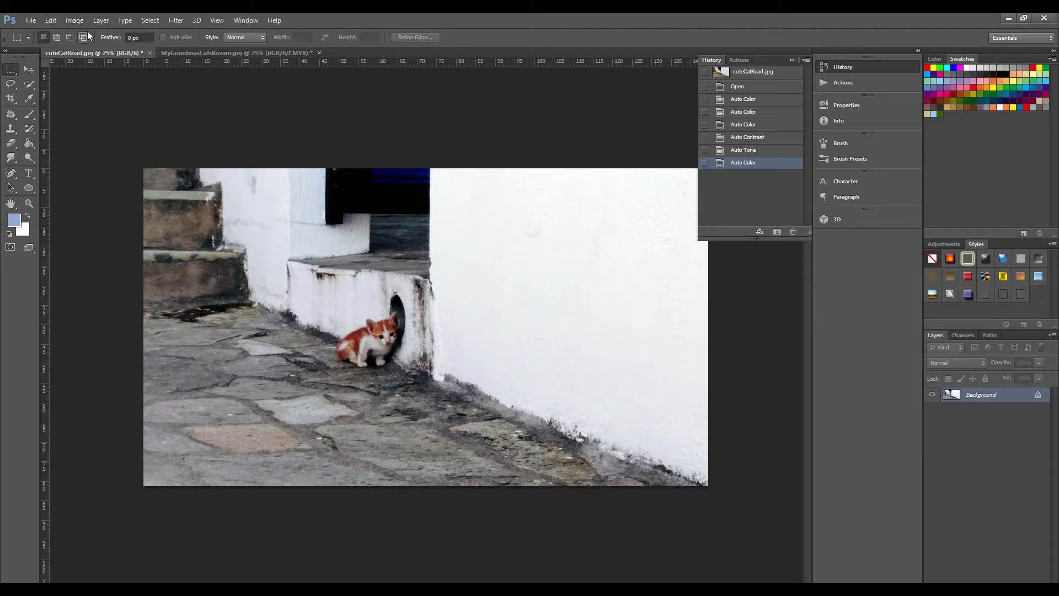
click(75, 20)
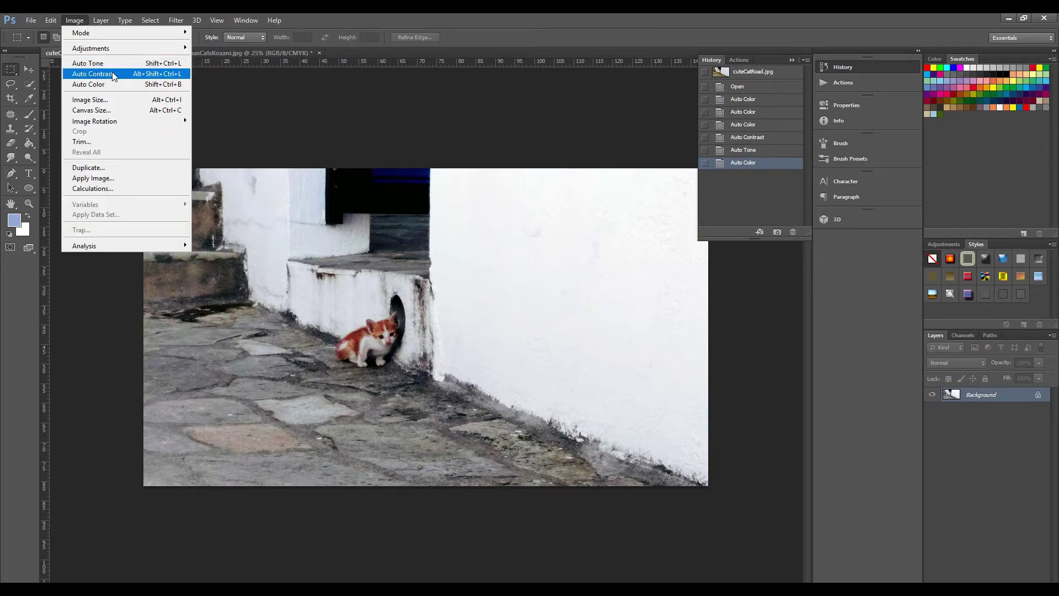
click(305, 109)
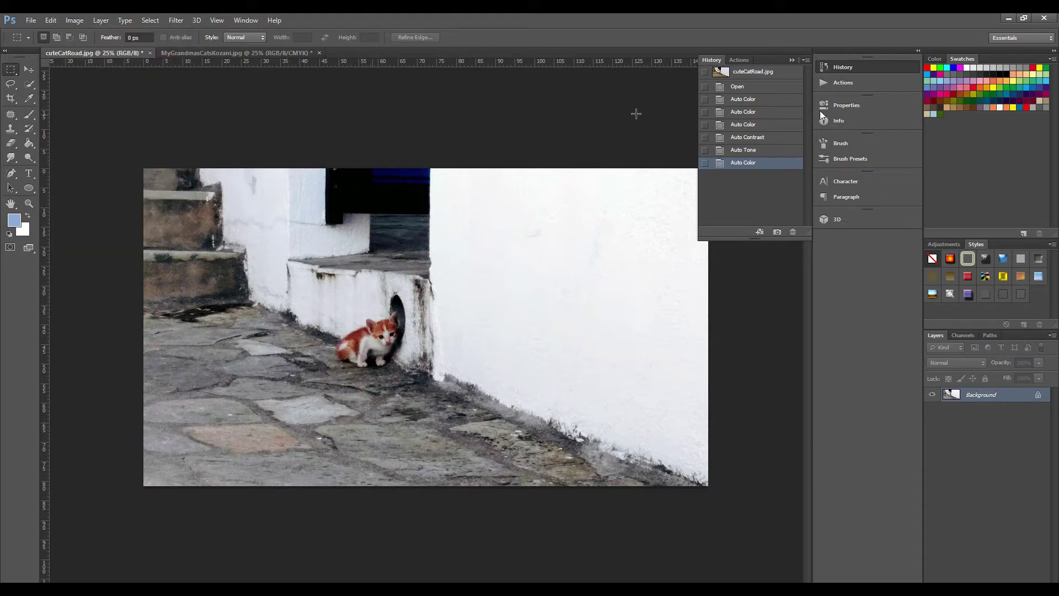
Undo cuteCatRoad.jpg back to its opened state, then review each correction in the history up to Auto Tone.
click(793, 59)
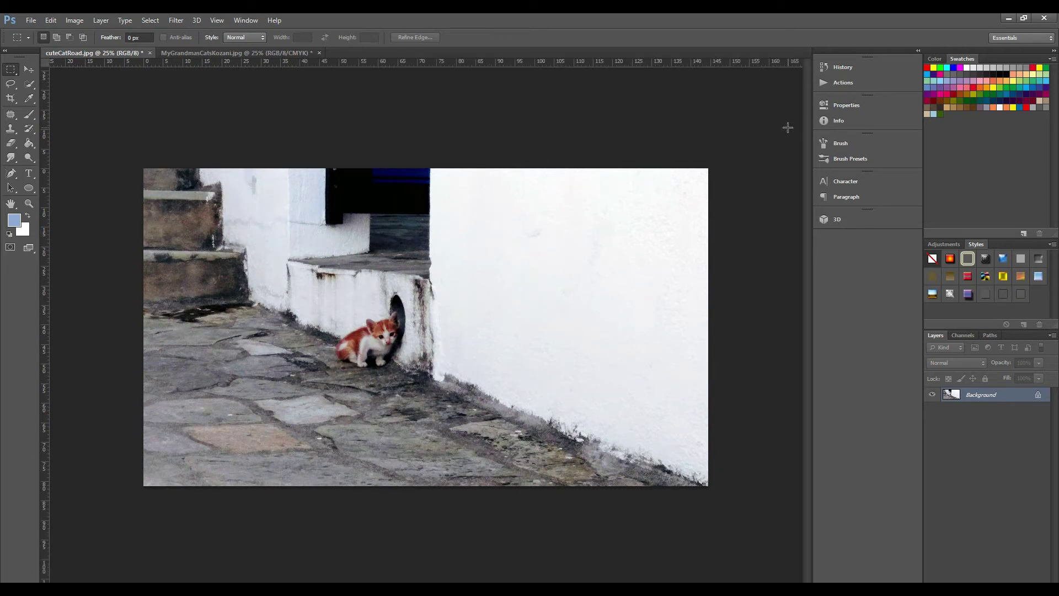
key(ctrl+z)
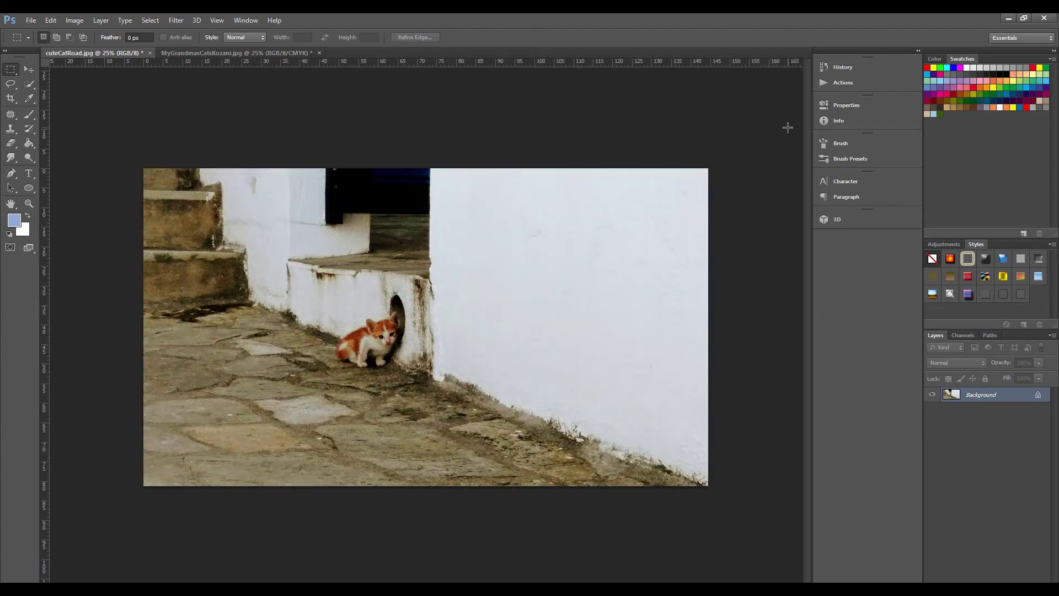
click(837, 66)
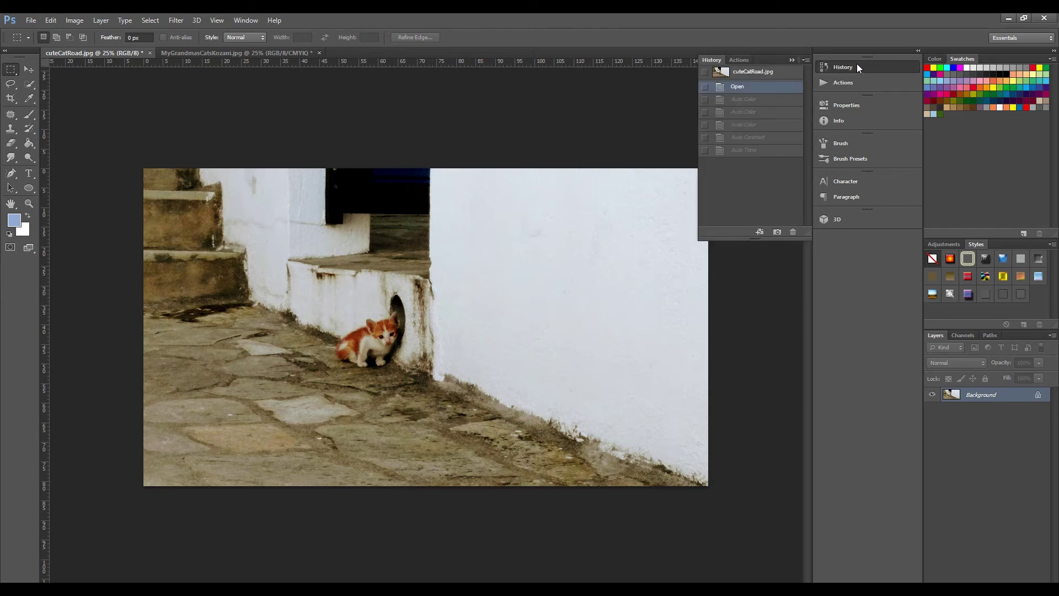
click(759, 100)
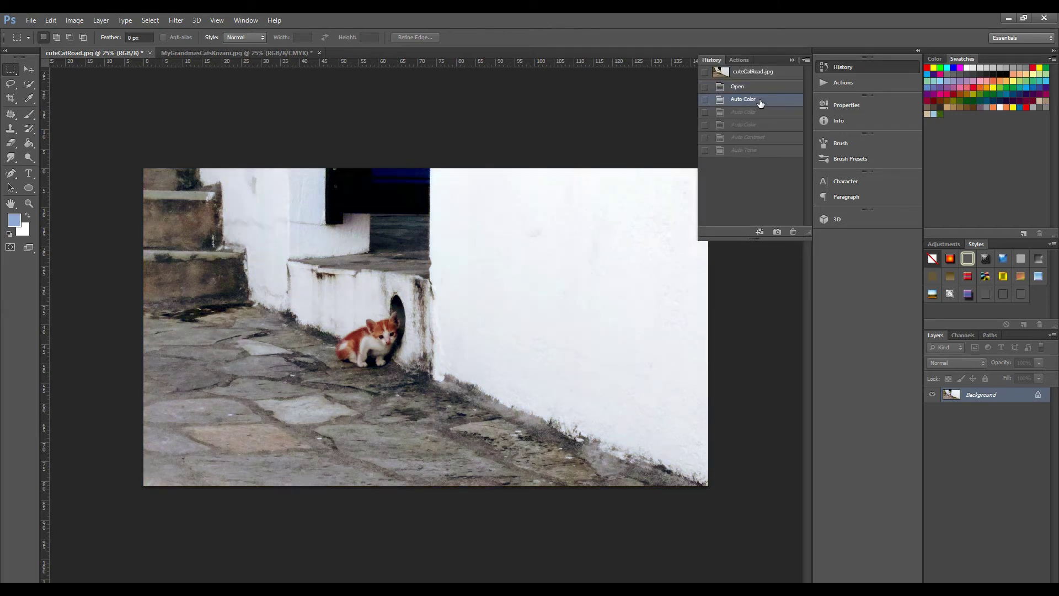
click(754, 113)
click(755, 126)
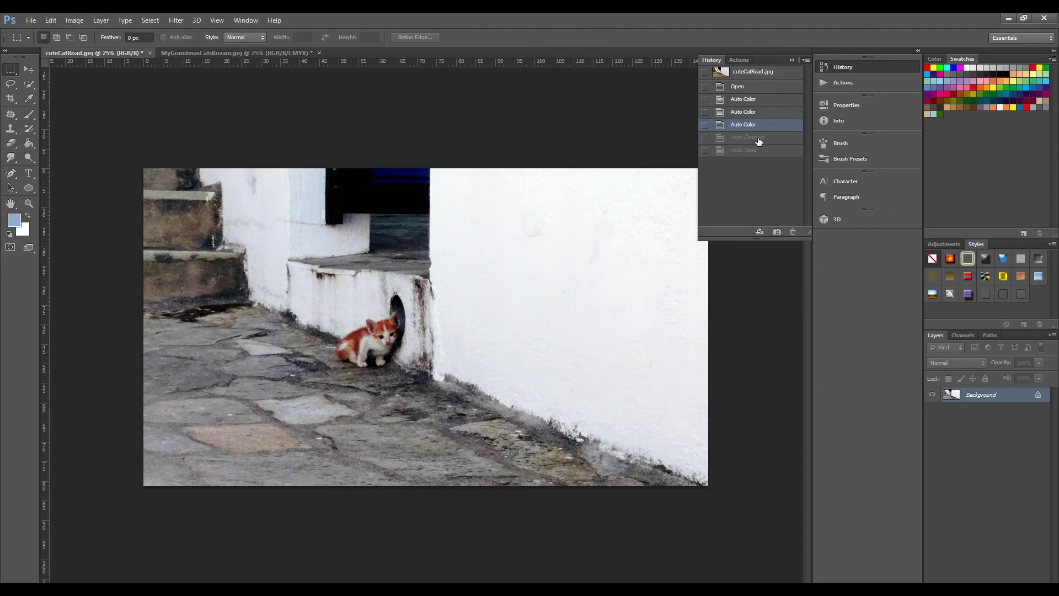
click(756, 138)
click(757, 152)
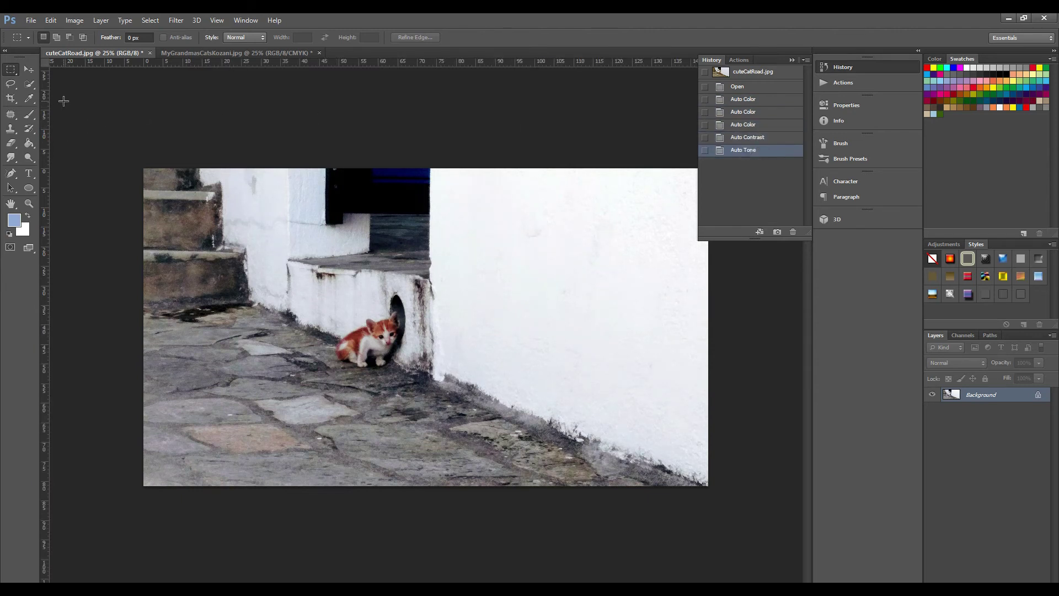
click(32, 20)
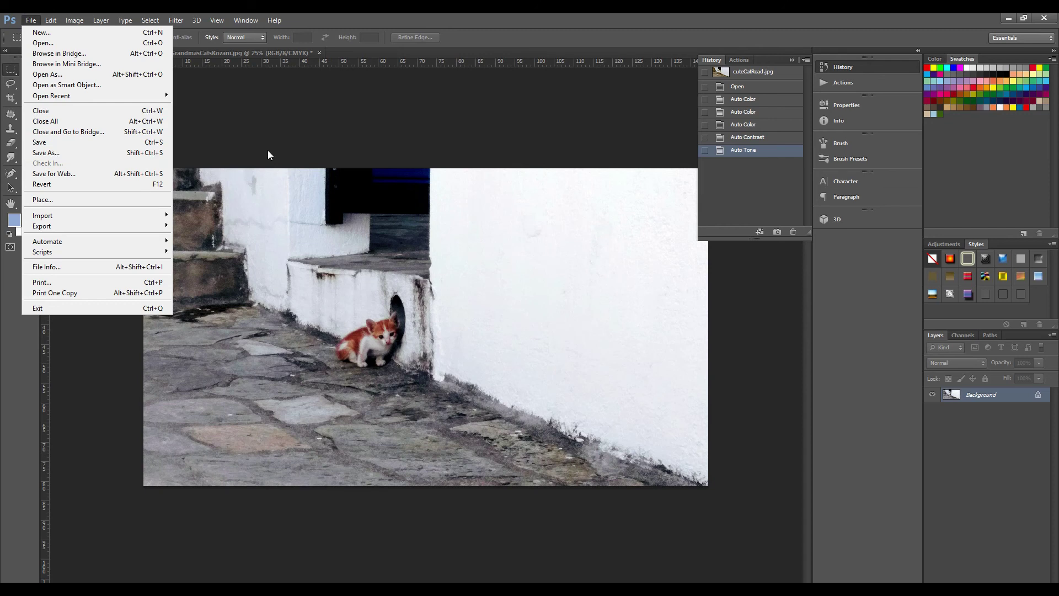
click(295, 139)
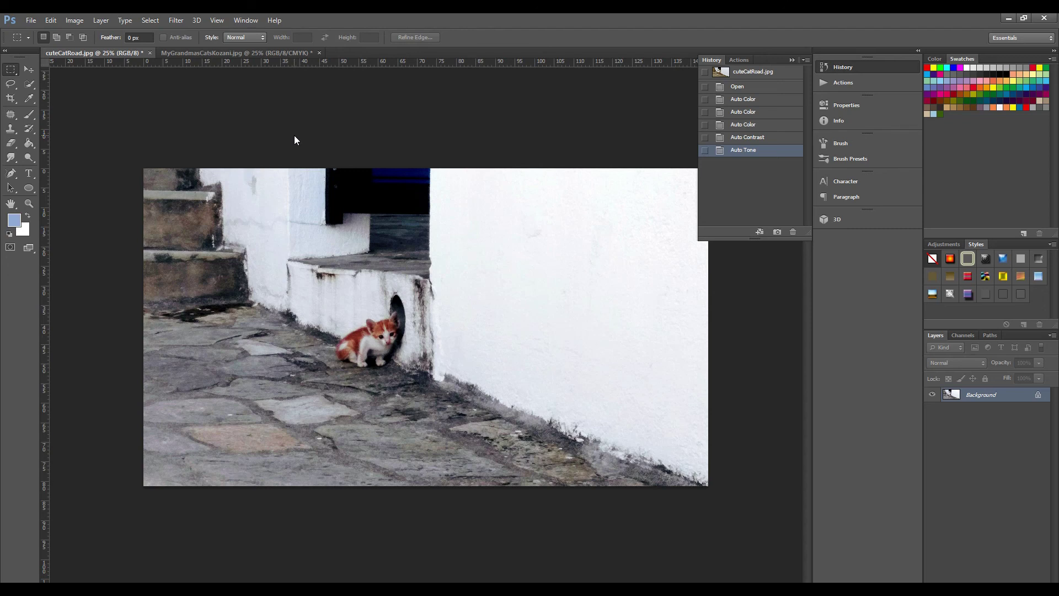